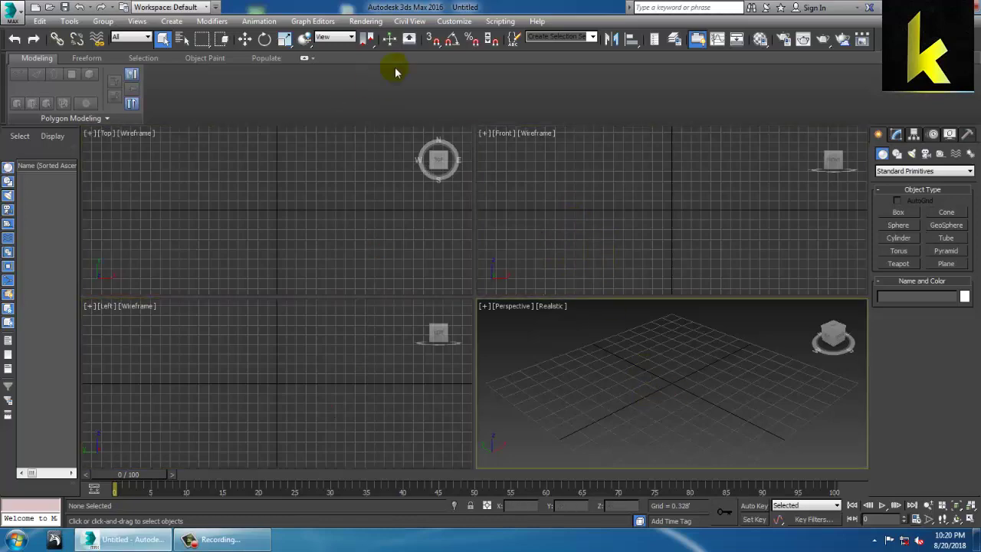
Step: Open the reference image "pexels-photo-439227 - Copy" from the Desktop in the image file viewer
click(376, 21)
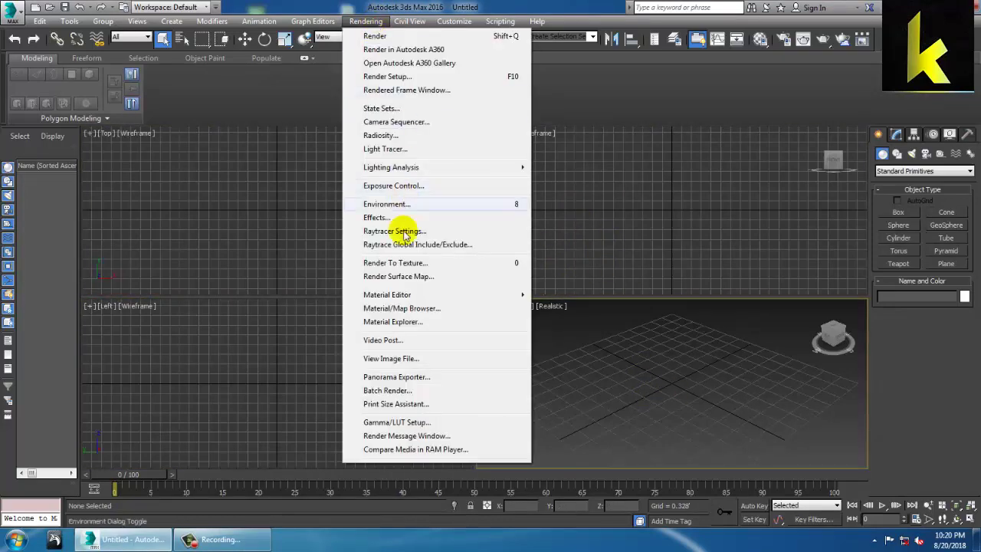
click(429, 358)
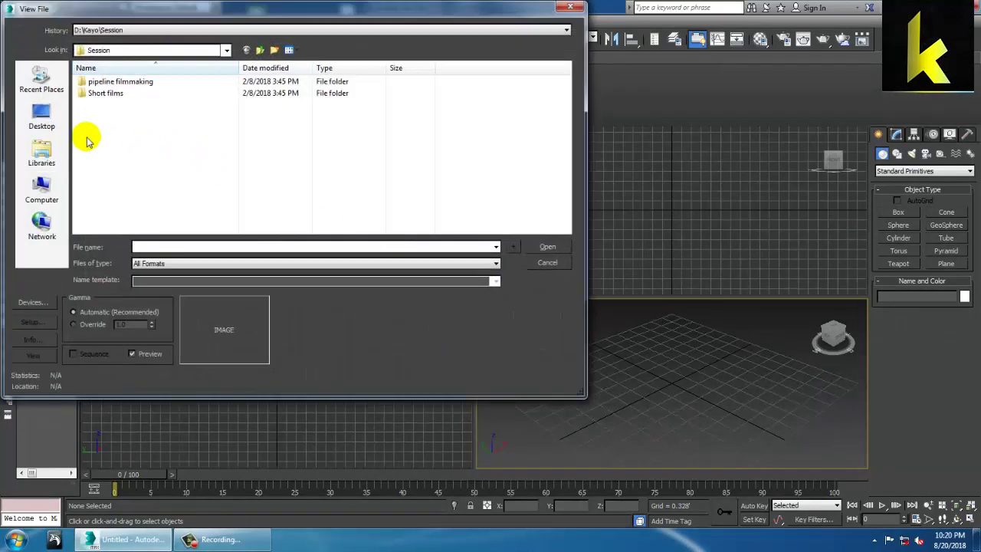
click(41, 116)
drag(571, 98, 563, 199)
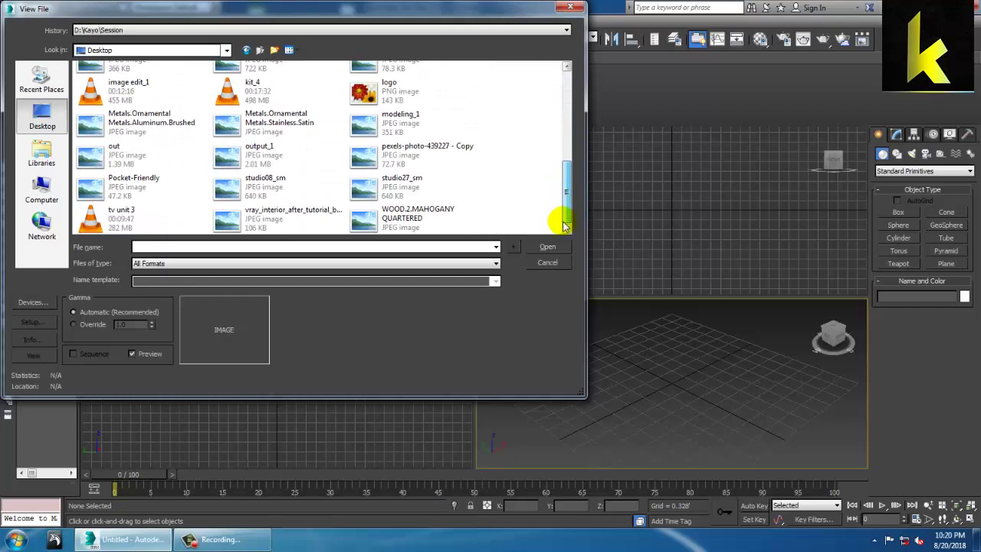
click(395, 182)
click(403, 157)
double_click(403, 157)
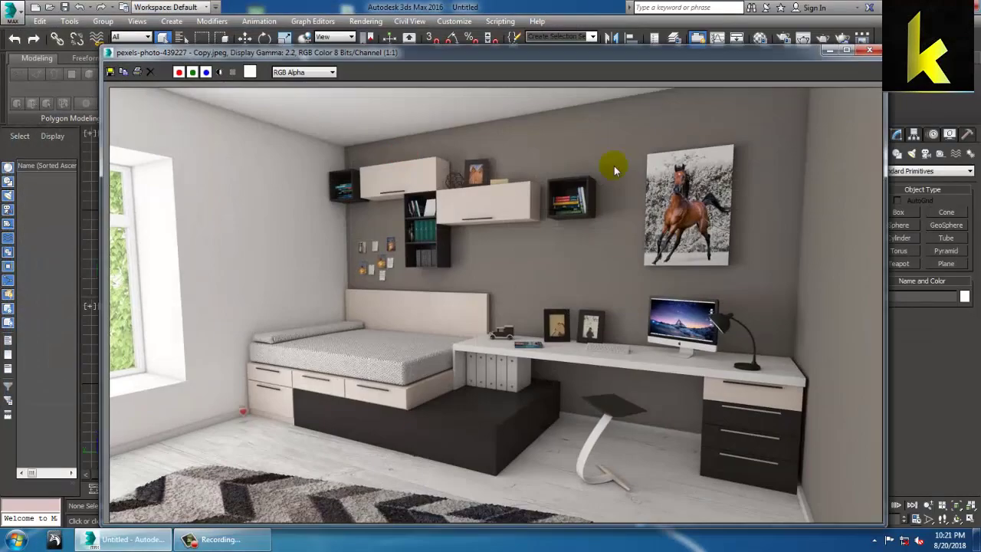
Step: Shrink the reference image window, zoom the picture to 1:2 and place it beside the Front and Perspective viewports
drag(887, 47, 745, 120)
scroll(565, 272, down, 1)
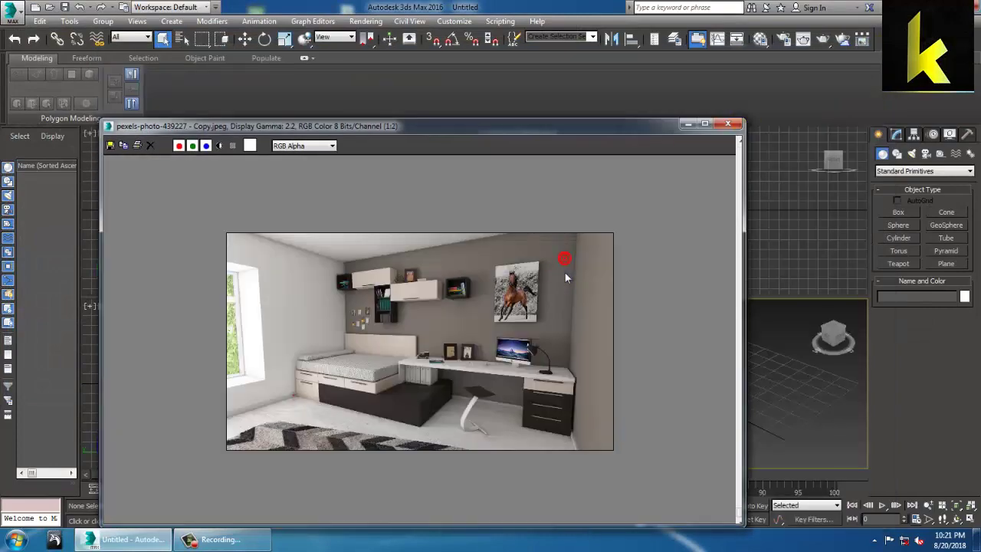
ctrl+click(538, 242)
drag(471, 129, 356, 74)
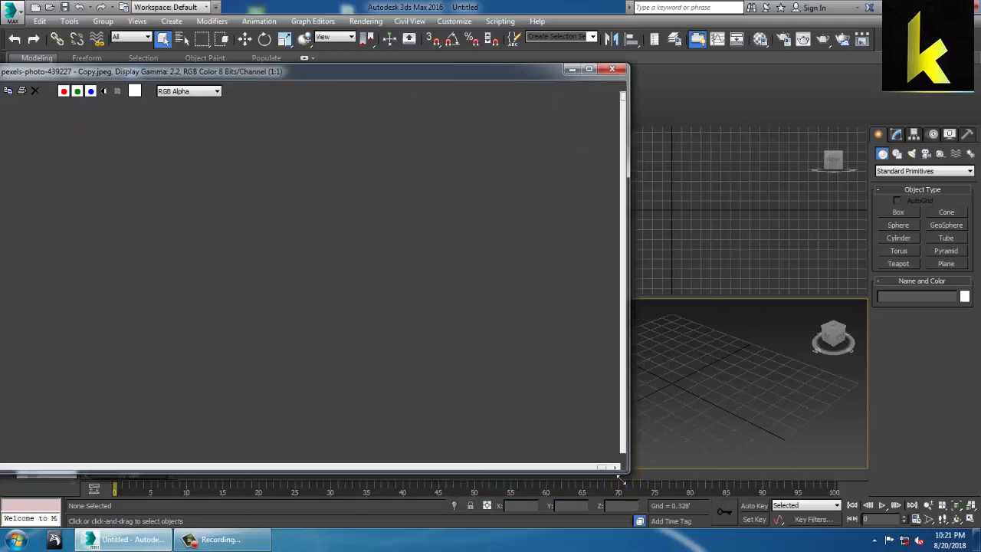
drag(629, 481, 503, 479)
ctrl+right_click(269, 352)
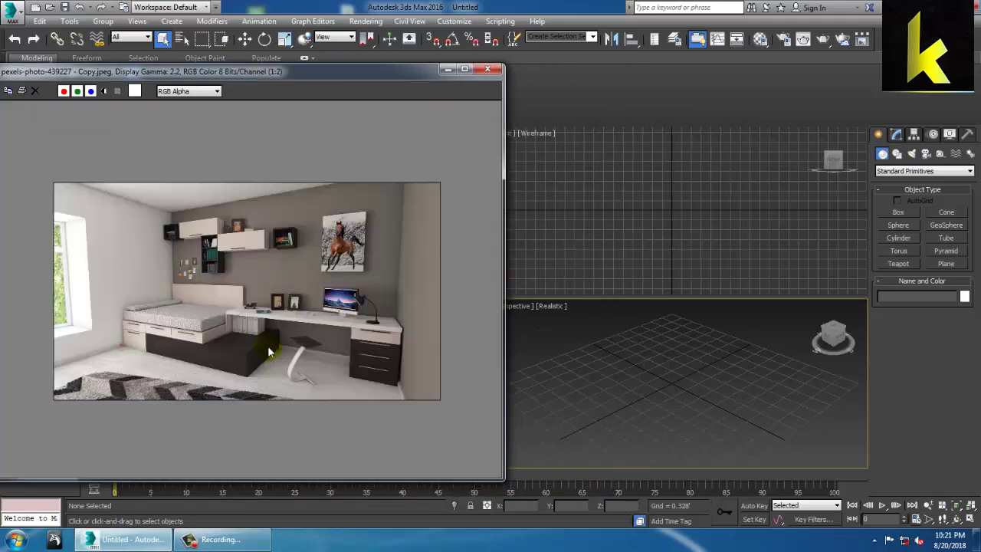
drag(331, 76, 285, 66)
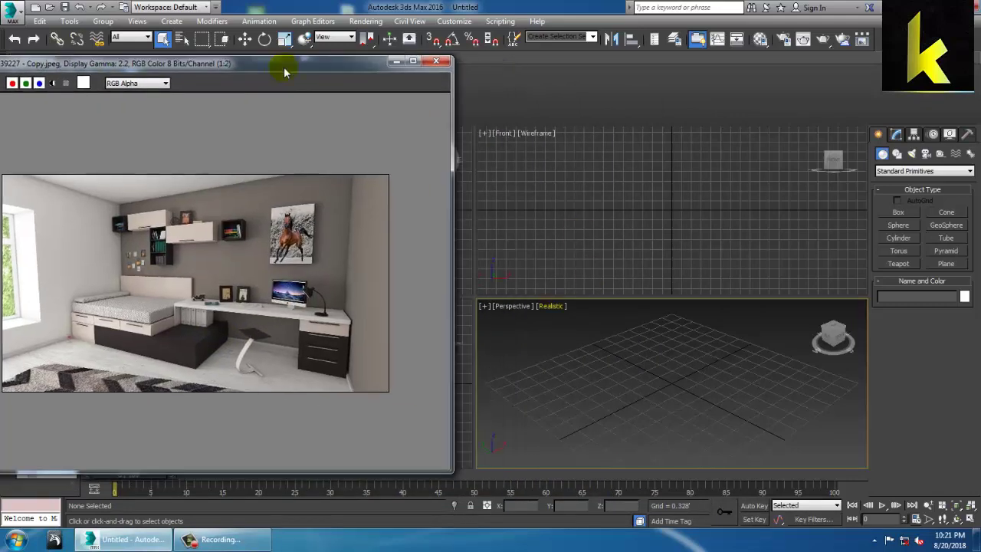
Step: Draw a floor plane about 7.9' long and 8.2' wide in the Perspective viewport
click(727, 393)
alt+middle_drag(732, 394, 720, 378)
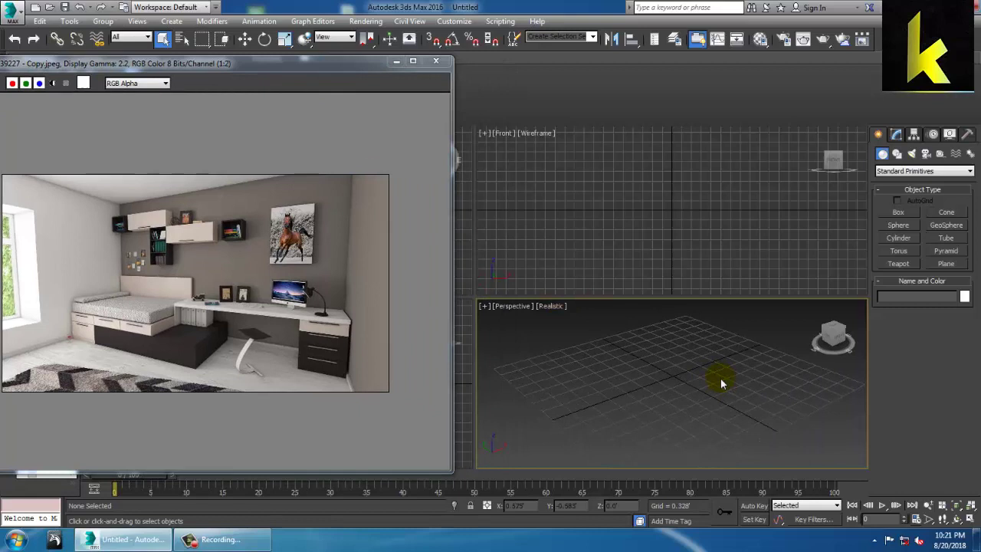
click(939, 265)
mouse_move(688, 425)
alt+middle_down()
mouse_move(698, 390)
mouse_move(686, 408)
alt+middle_up()
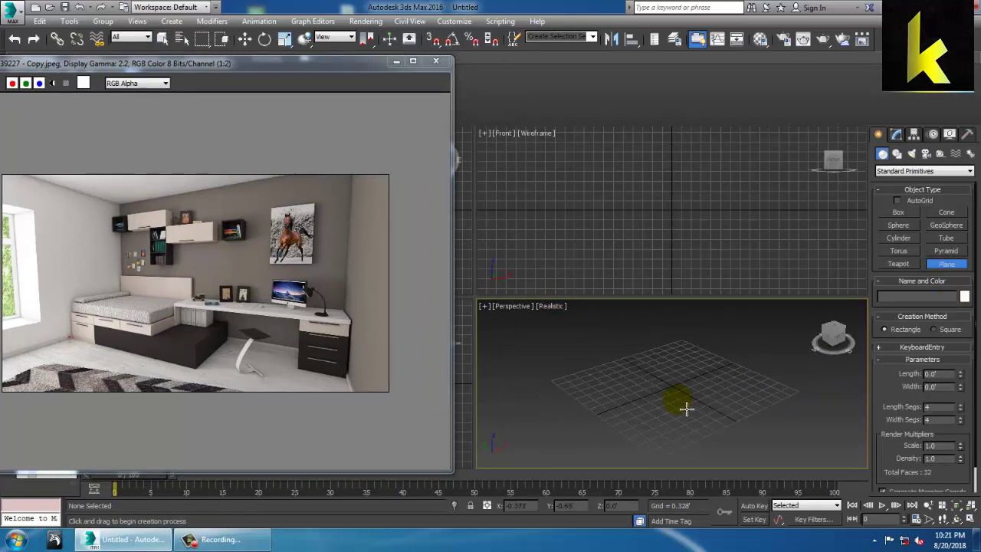
mouse_move(687, 314)
mouse_down()
mouse_move(692, 337)
mouse_move(644, 544)
mouse_move(620, 547)
mouse_up()
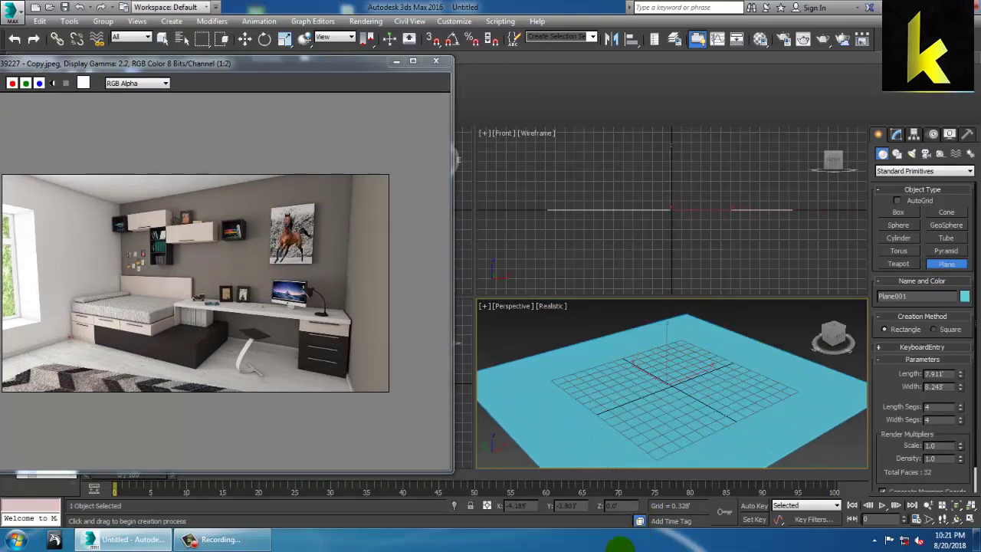
alt+middle_drag(760, 404, 740, 391)
Step: Scale the floor plane along its Y axis to about 127%
key(w)
key(r)
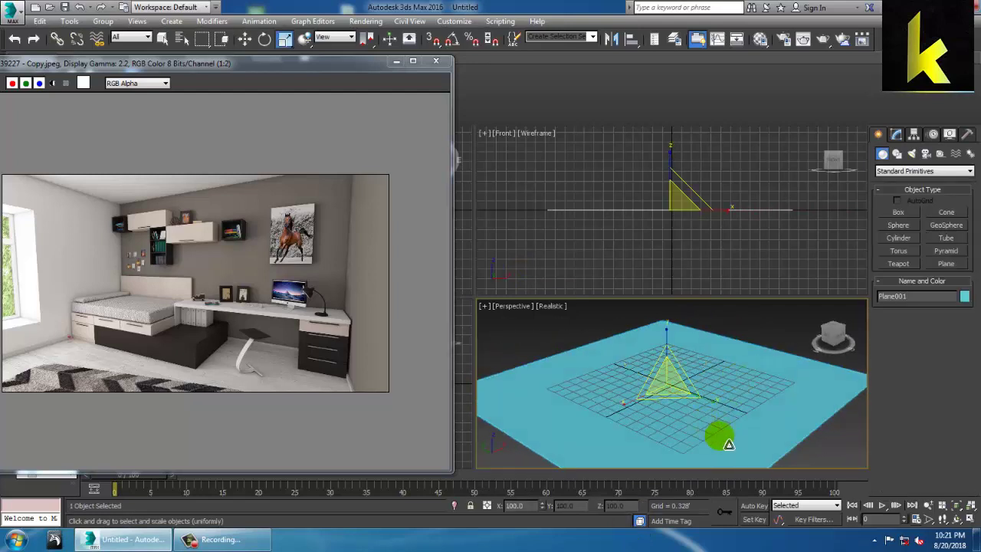
drag(718, 404, 731, 414)
click(657, 327)
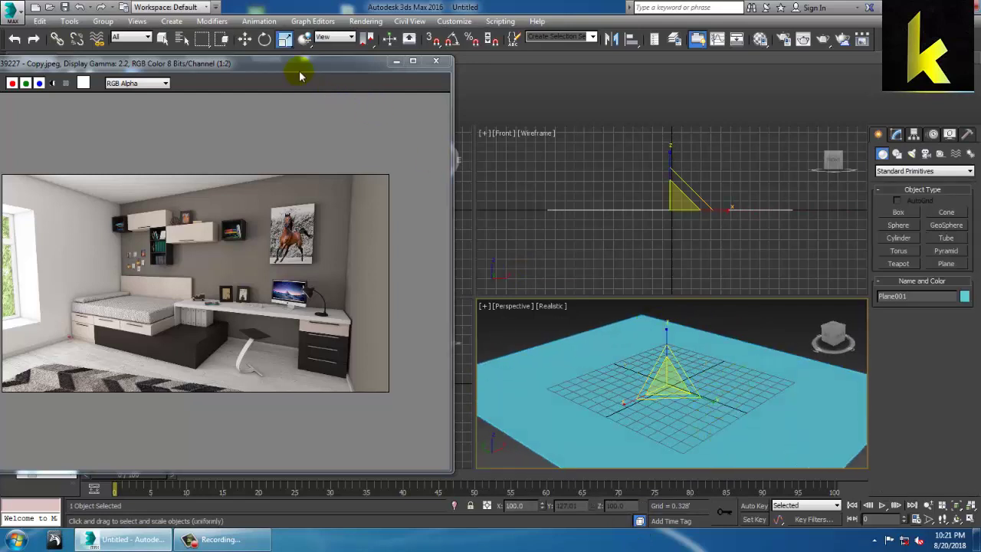
Step: Move the reference image window lower and maximize the Top viewport with the floor plane beside it
drag(299, 69, 204, 223)
click(173, 224)
key(alt+w)
scroll(407, 195, down, 3)
scroll(490, 261, down, 2)
middle_drag(510, 266, 659, 298)
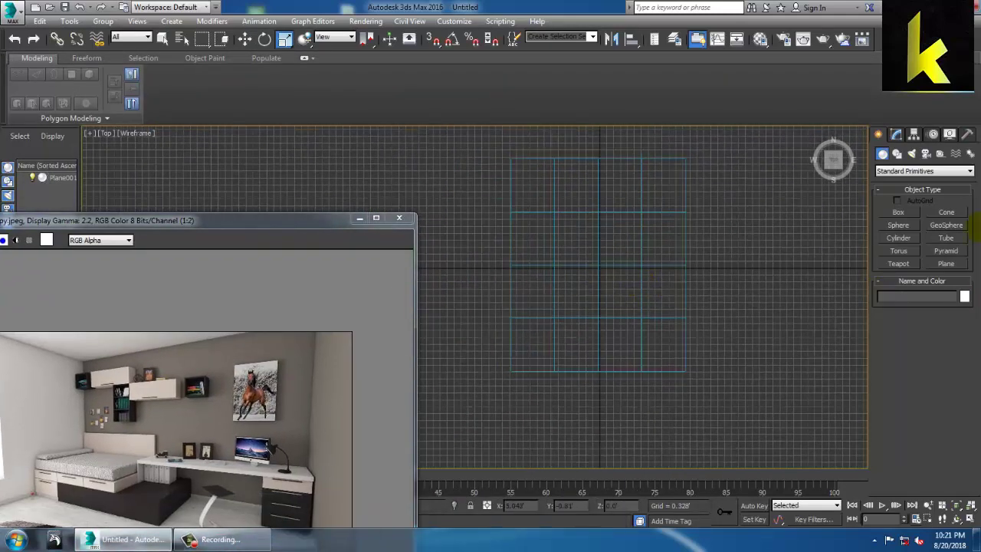
Step: Draw an AEC Extended wall along three edges of the floor plane, leaving the front edge open in the Top view
click(906, 173)
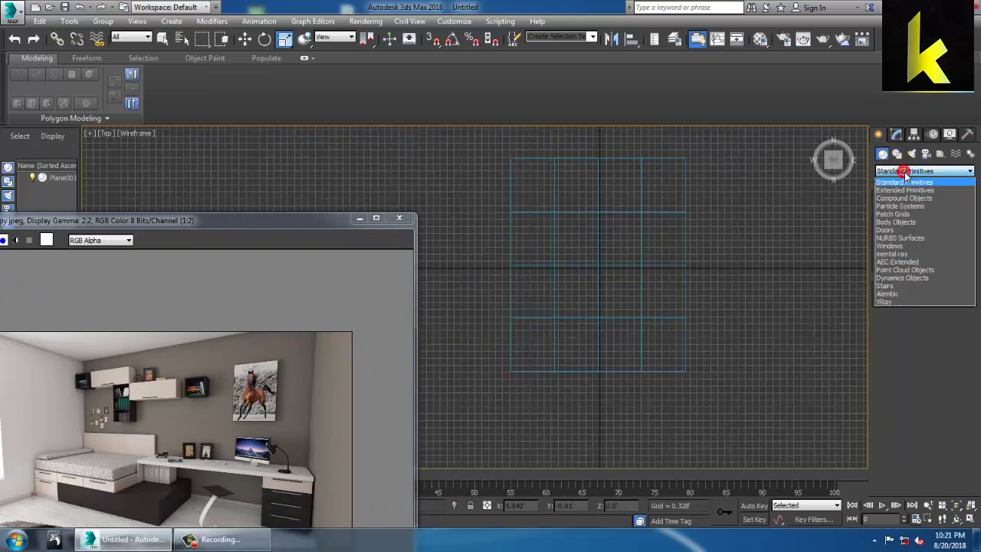
click(900, 262)
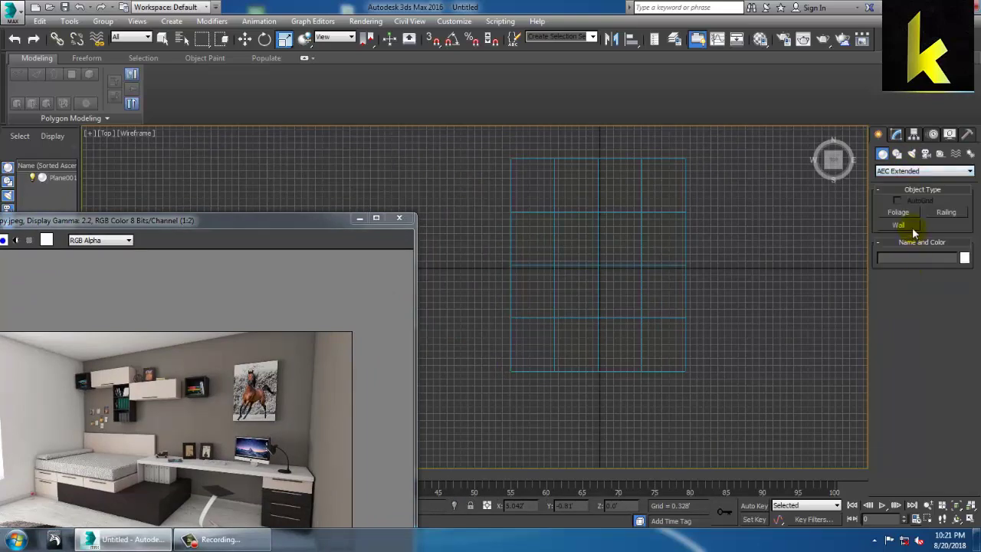
click(899, 225)
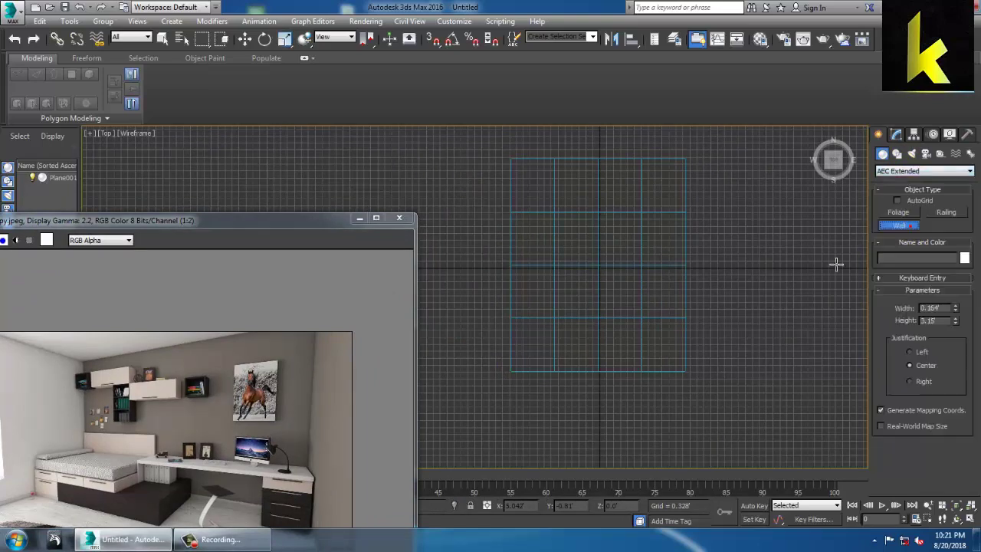
click(518, 381)
click(518, 165)
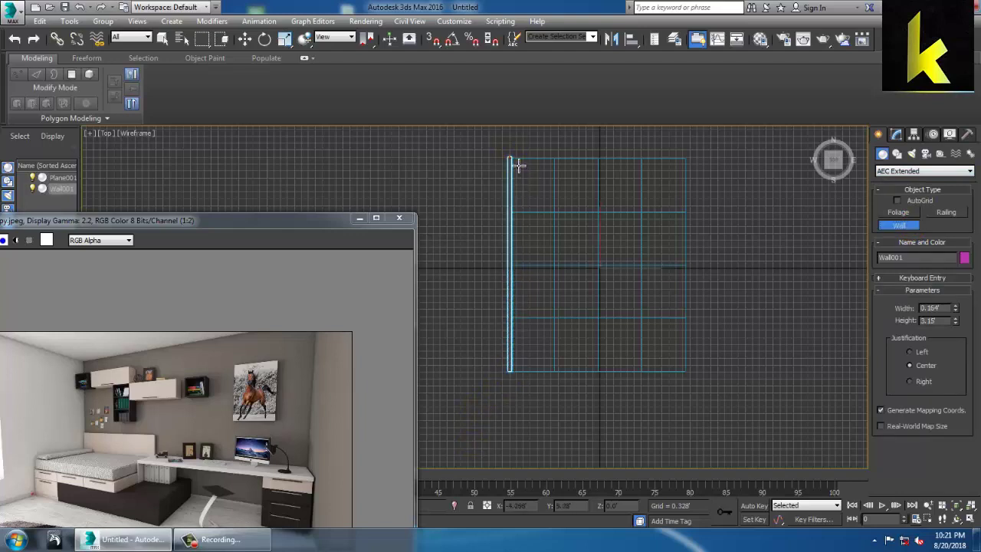
click(689, 164)
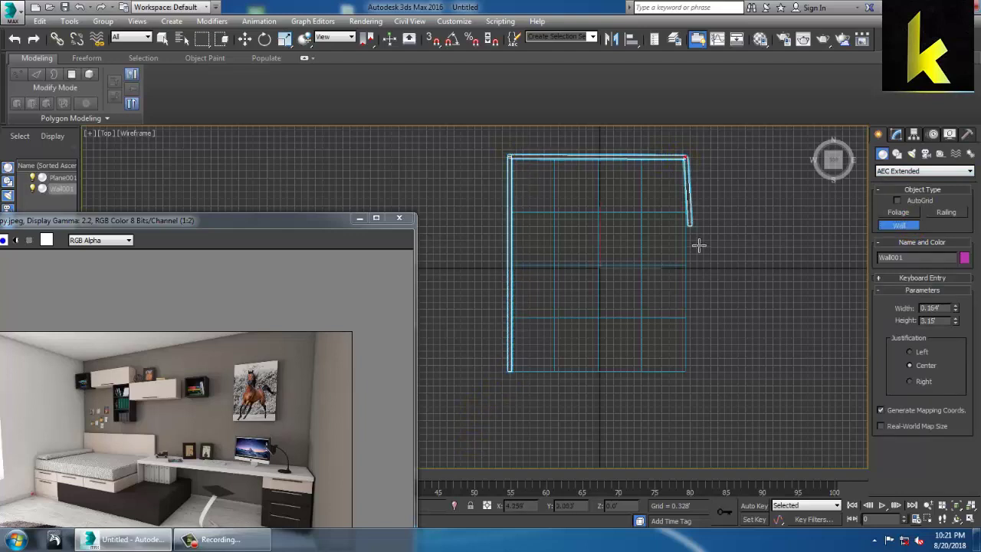
click(695, 377)
right_click(695, 380)
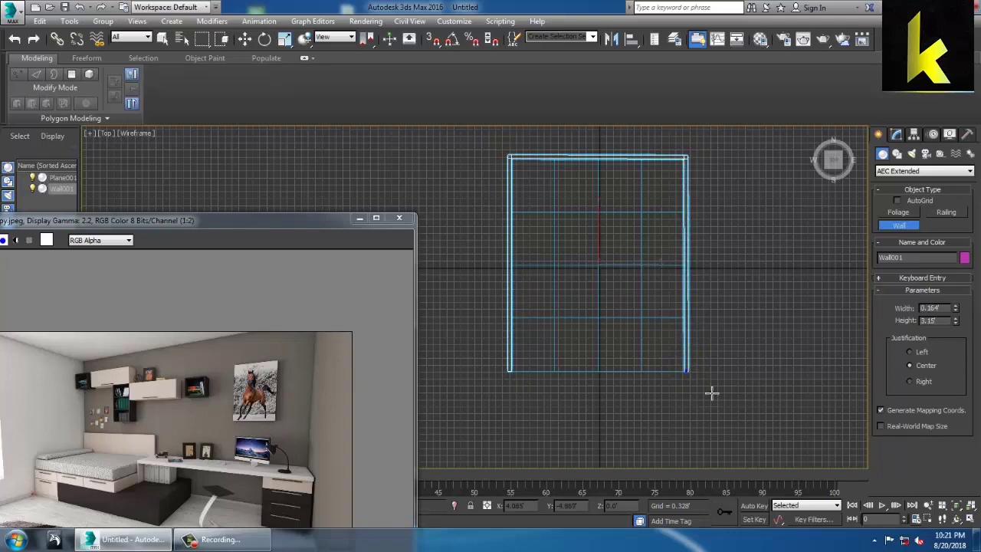
Step: Maximize the Perspective viewport and give the floor plane and walls the same light grey object color
key(w)
key(alt+w)
right_click(742, 393)
key(alt+w)
alt+middle_drag(742, 392, 672, 328)
key(ctrl+a)
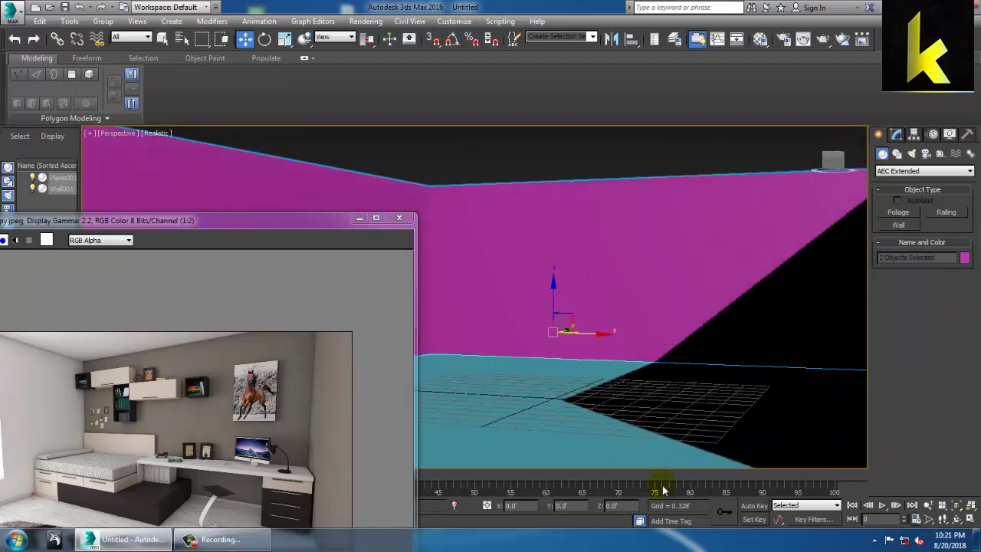
click(964, 258)
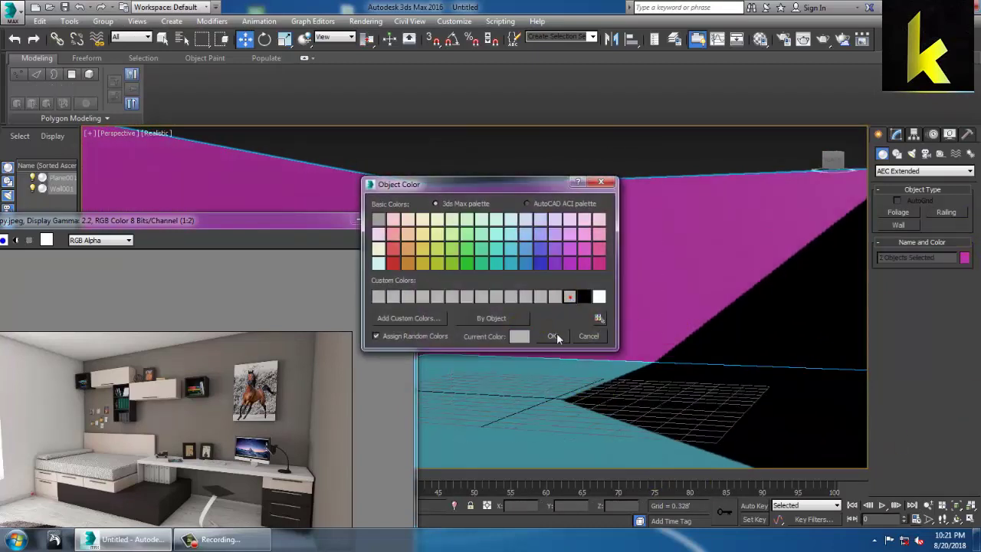
click(554, 336)
Step: Minimize the reference image and set the render output size to HDTV (video), 1920 x 1080
drag(186, 221, 386, 128)
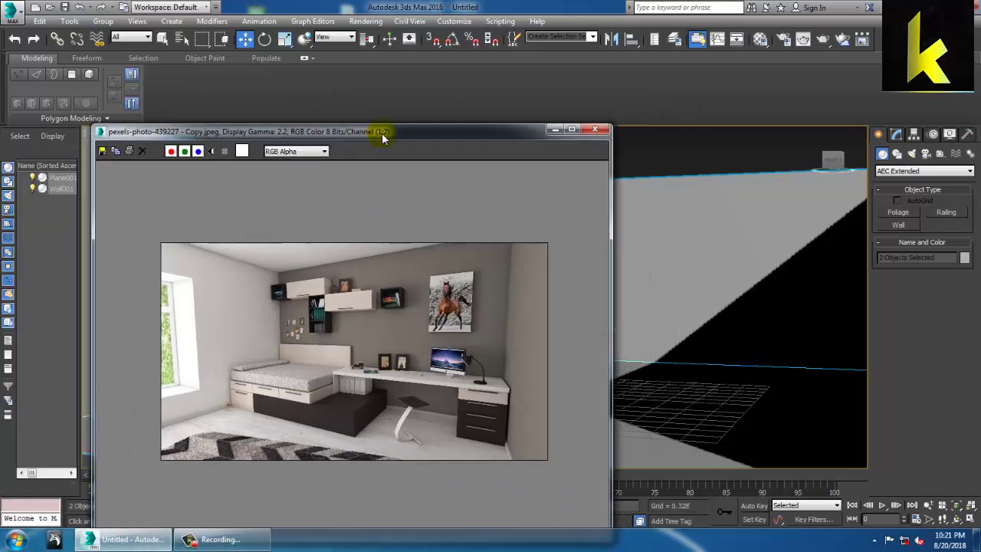
click(555, 131)
click(365, 20)
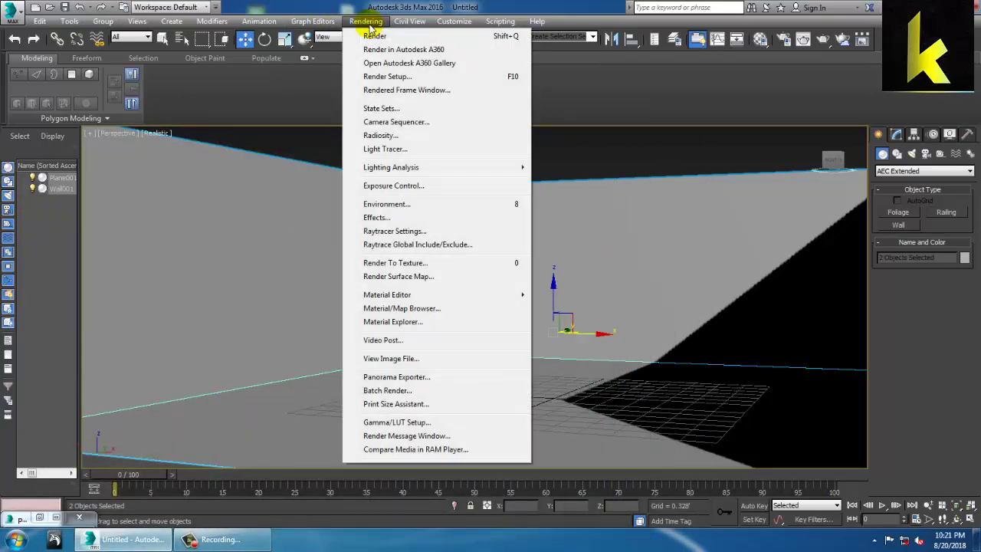
click(400, 77)
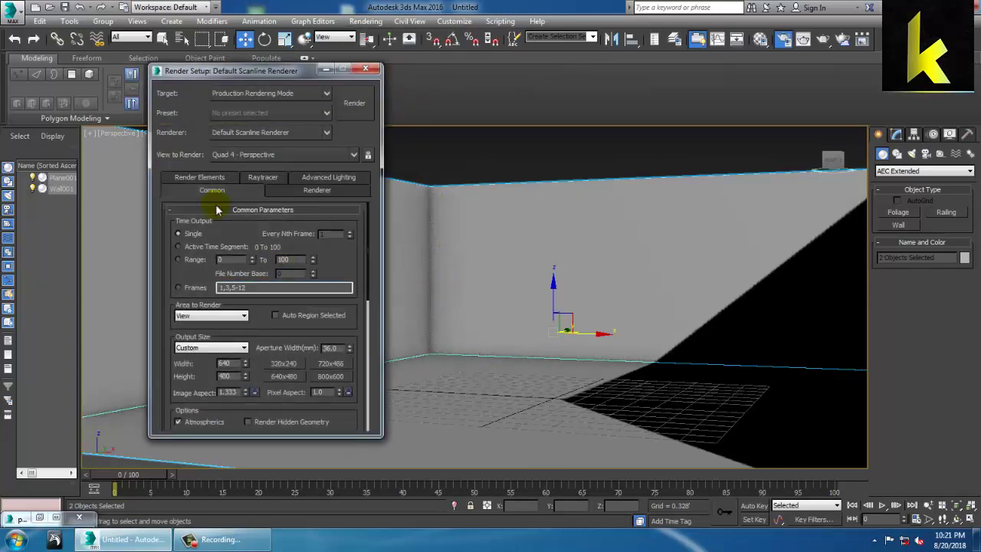
click(212, 351)
click(209, 348)
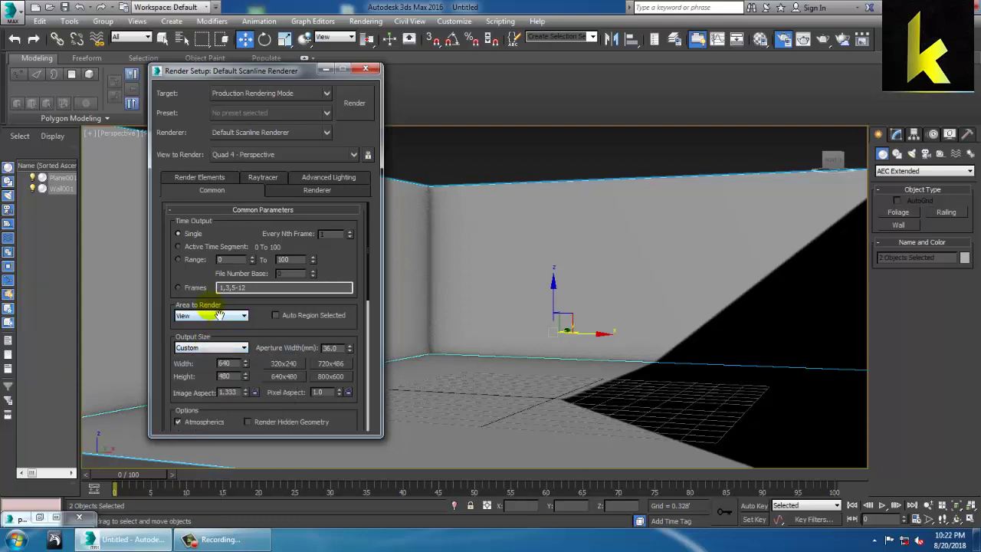
scroll(194, 288, down, 1)
click(208, 311)
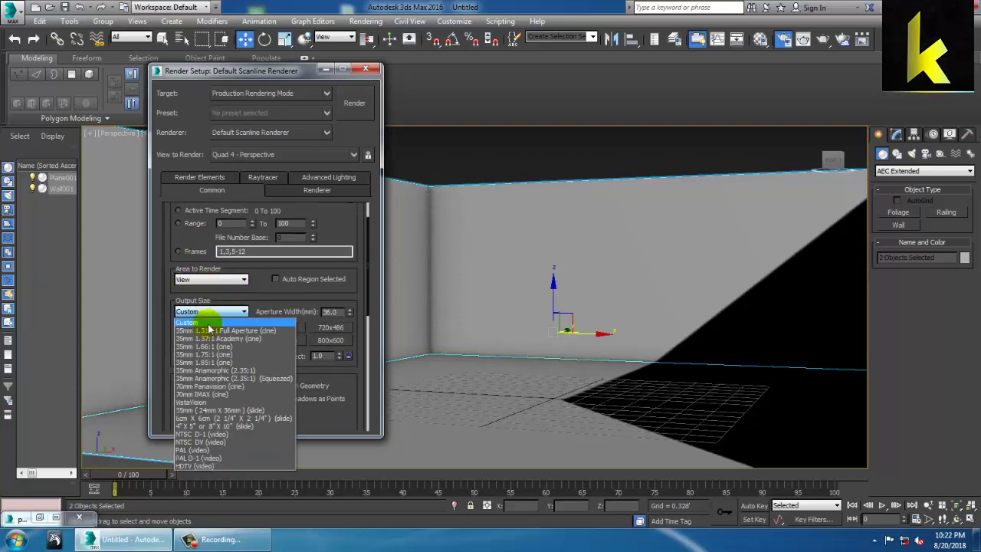
click(228, 466)
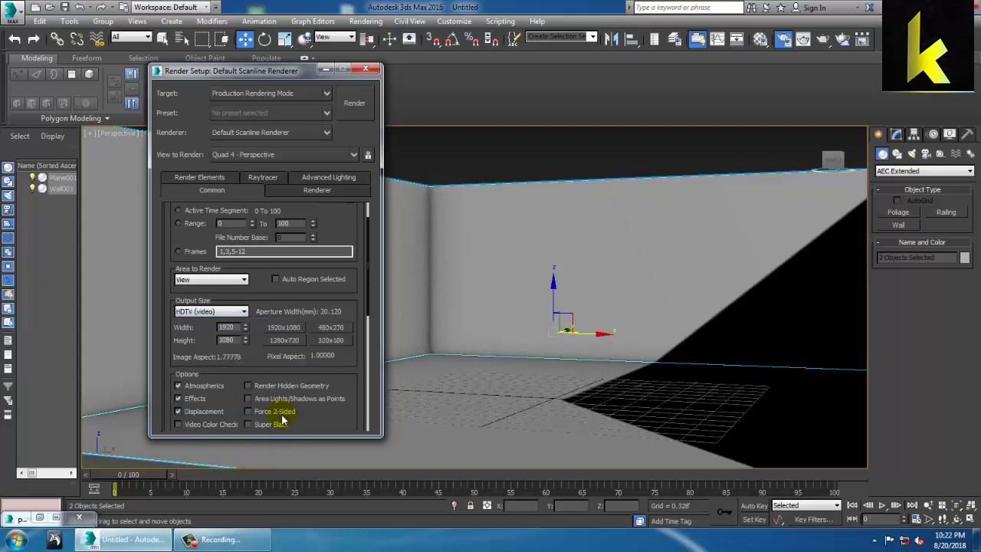
click(367, 70)
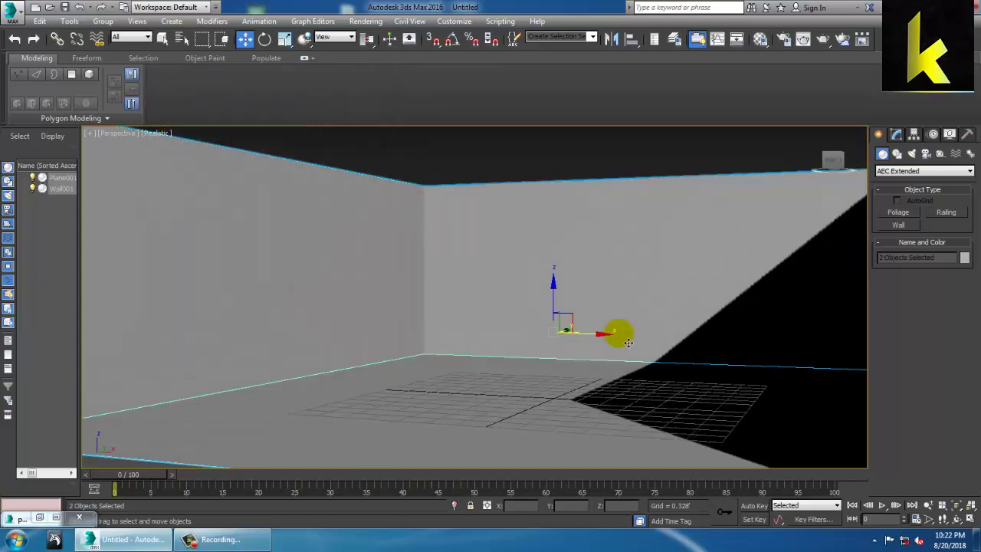
Step: Frame the Perspective view on the room's left back corner, comparing it with the reference photo
mouse_move(619, 333)
middle_down()
mouse_move(595, 344)
mouse_move(626, 341)
middle_up()
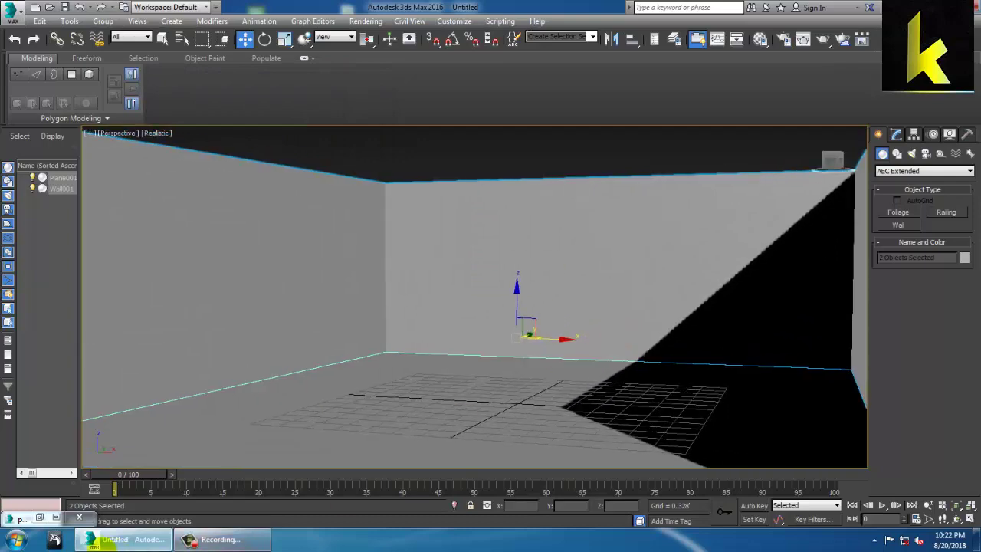
click(40, 519)
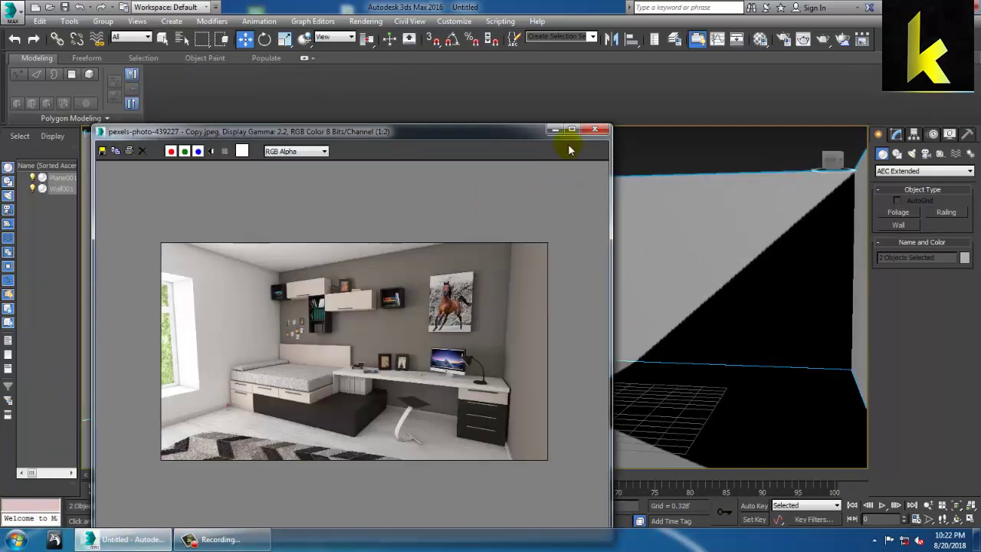
click(553, 130)
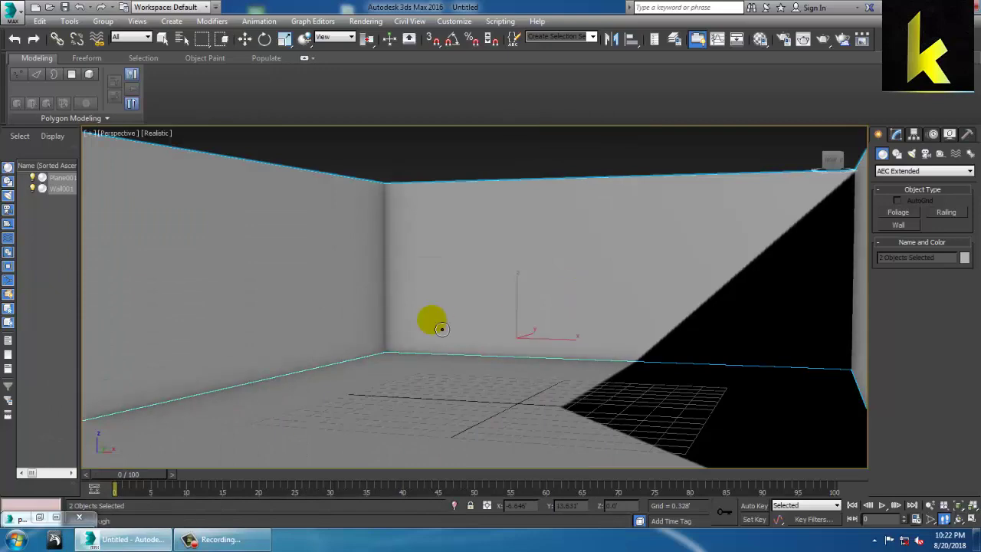
alt+middle_drag(431, 320, 443, 329)
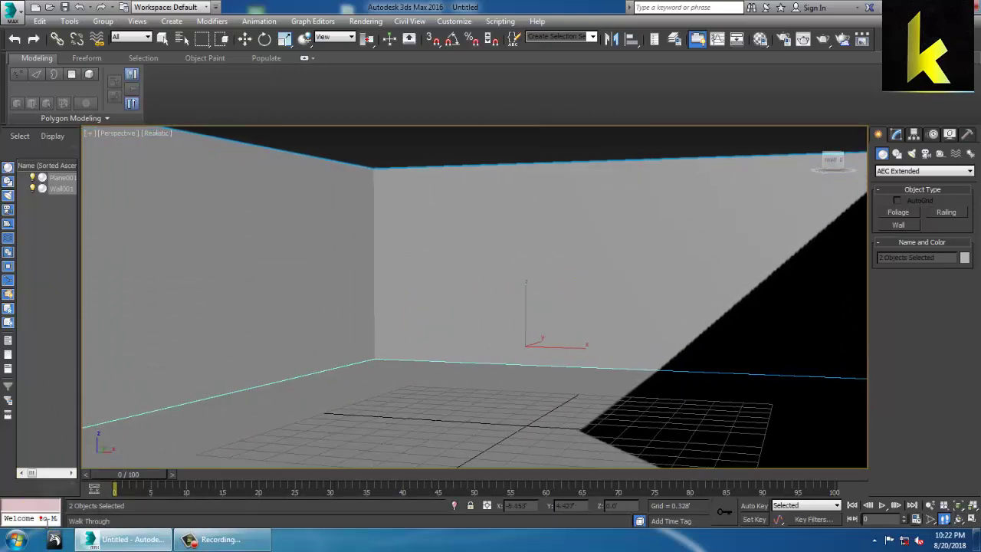
click(42, 518)
click(553, 130)
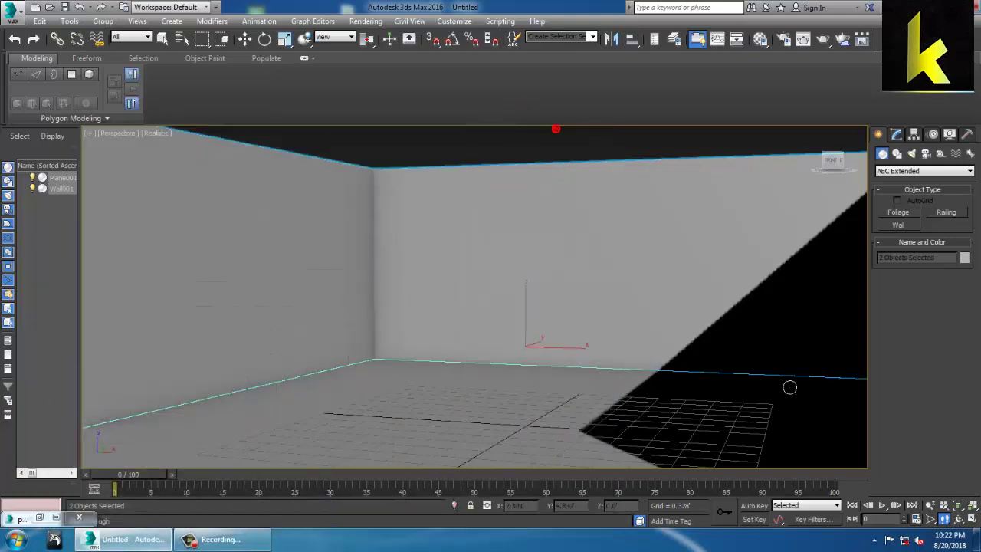
Step: Refine the view so both side walls show as in the reference photo, and create a physical camera from it
middle_drag(705, 322, 682, 335)
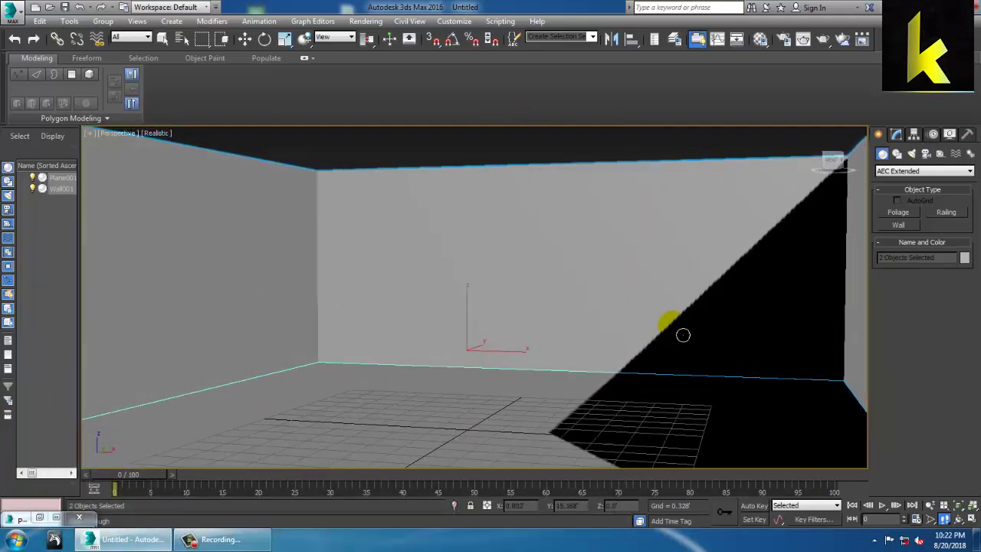
key(Up)
key(Right)
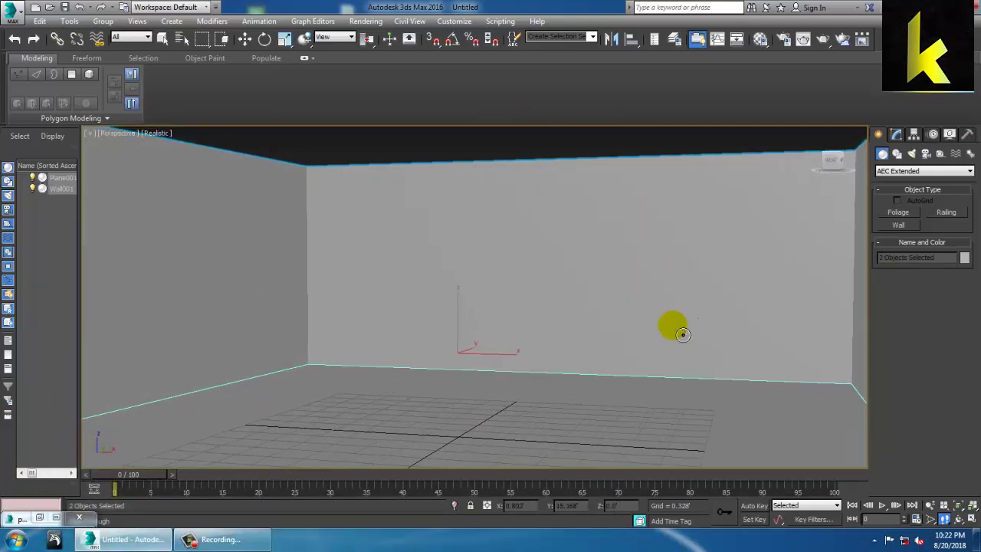
click(40, 517)
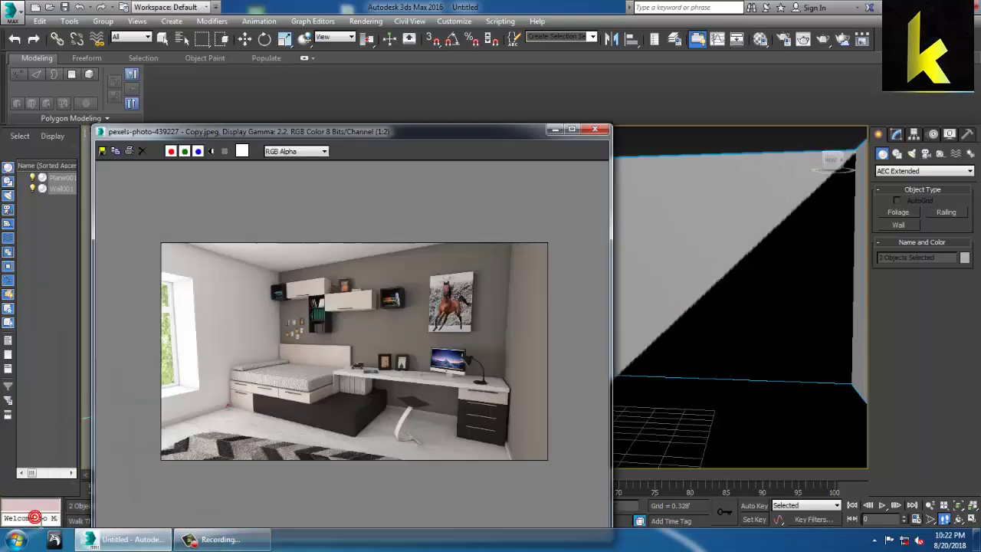
click(554, 132)
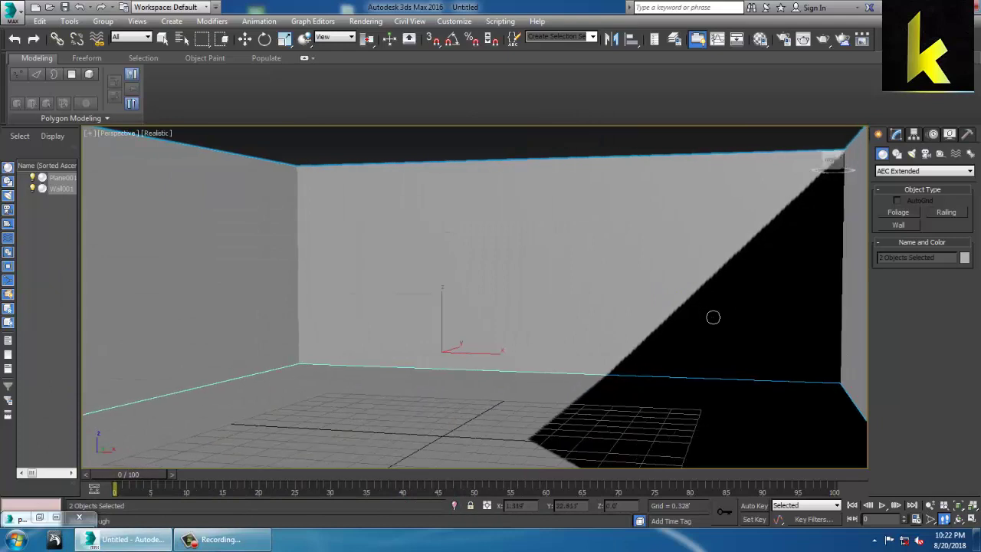
alt+middle_drag(713, 318, 713, 314)
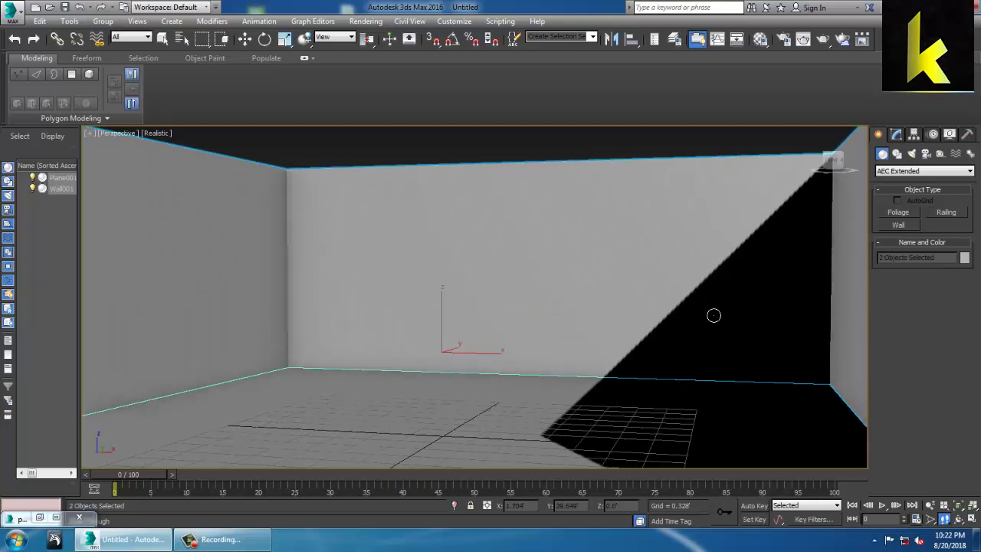
key(ctrl+c)
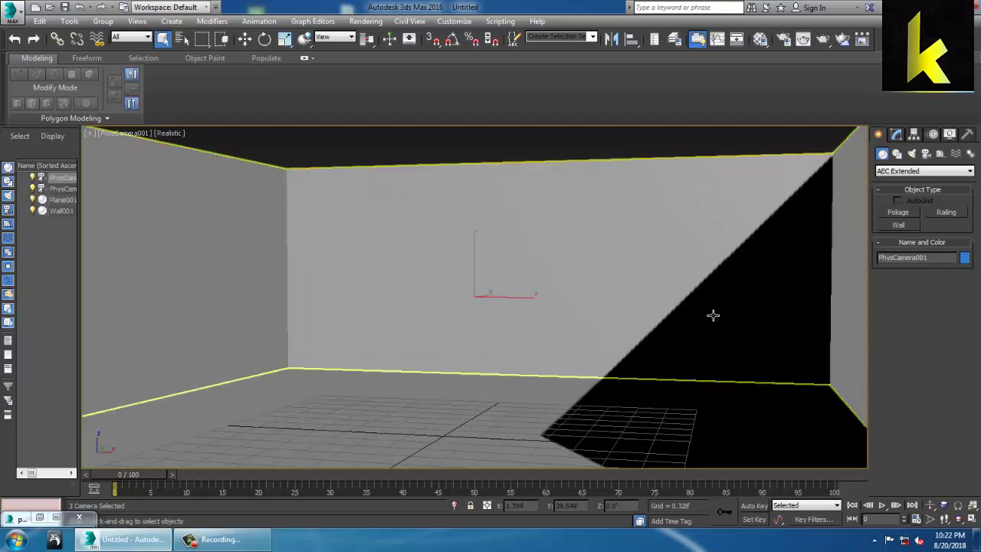
click(353, 385)
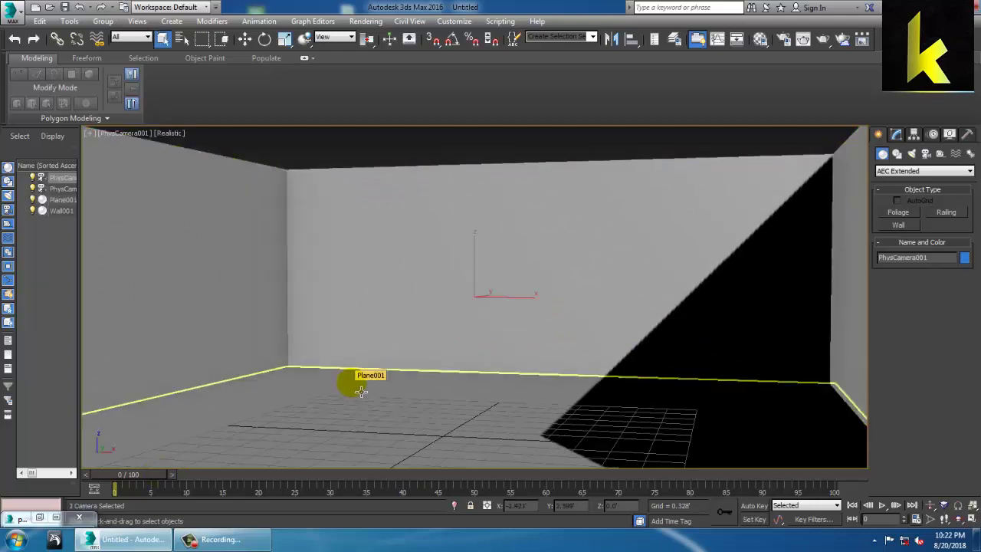
Step: Open Notepad, write the notes "Ctrl C to place a camera from the view" and "P perspective", and minimize it
key(super+r)
text(n)
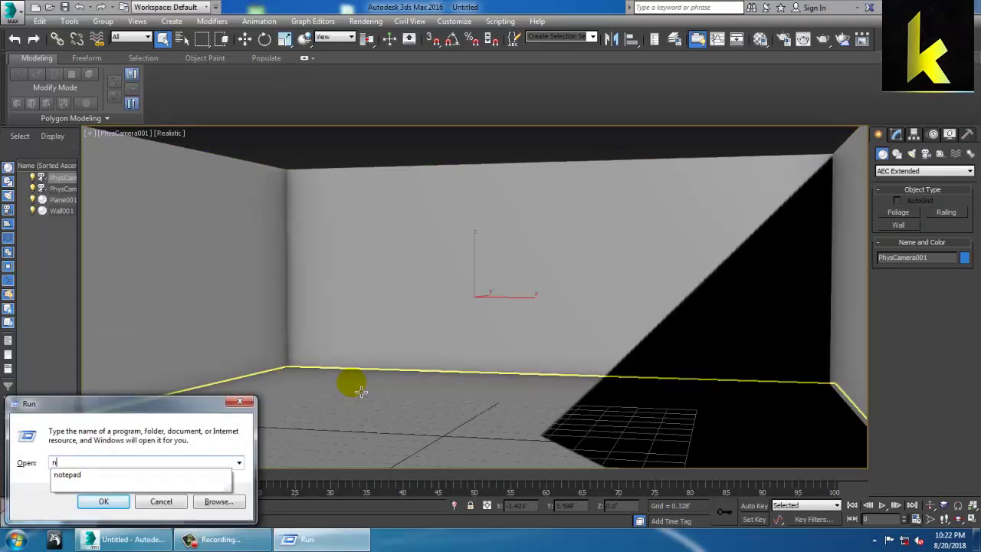
key(Down)
key(Return)
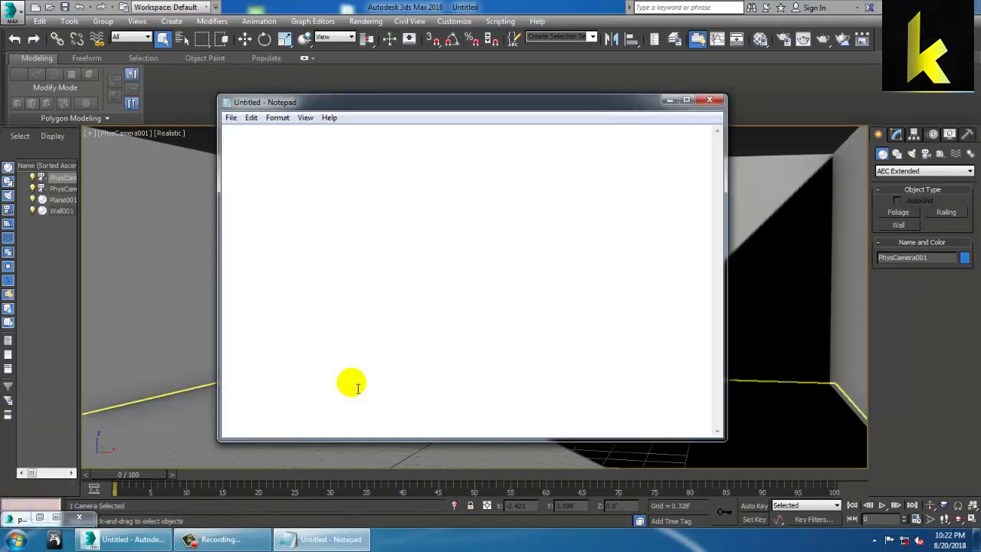
text(Ct)
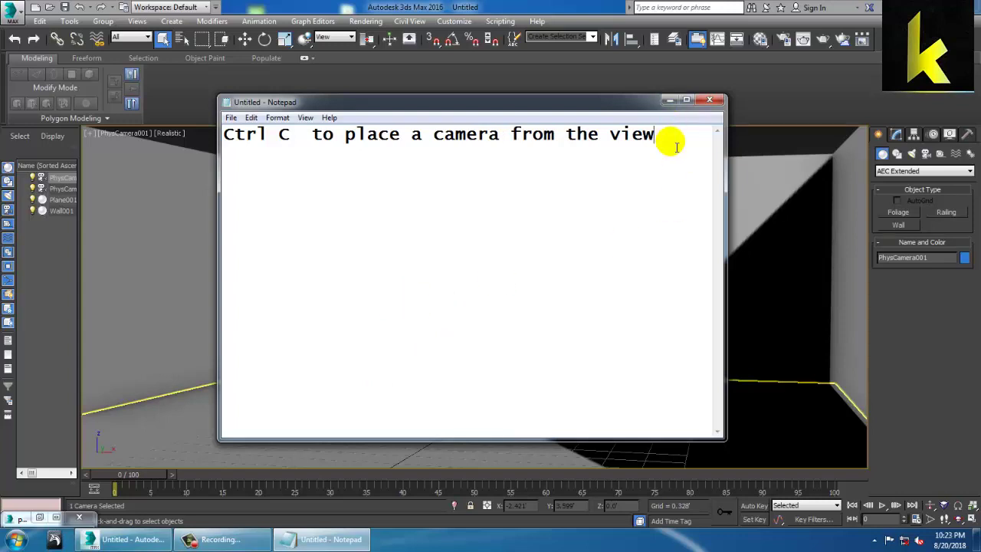
key(Return)
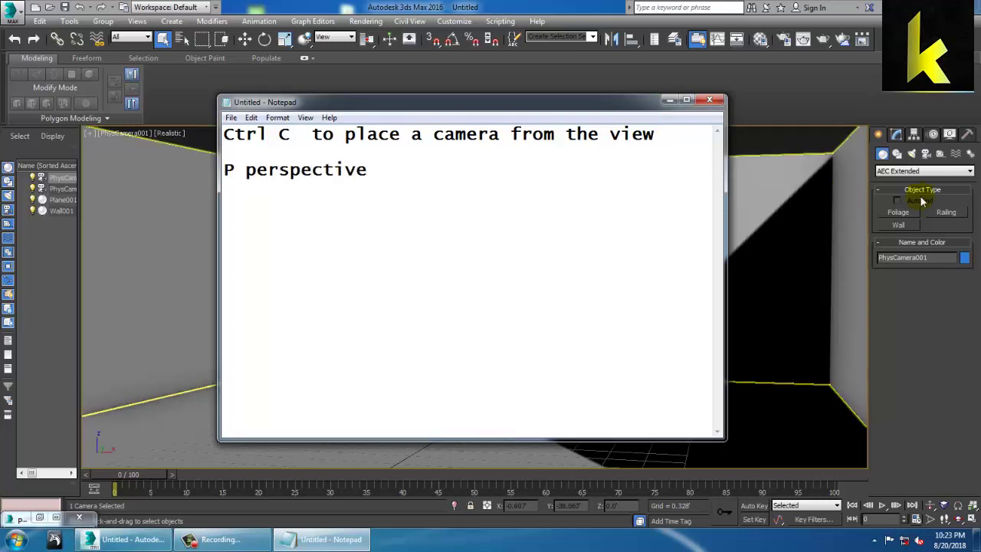
click(664, 102)
Step: Switch from the camera view to Perspective, select the physical camera and show its placement in all four viewports
click(421, 299)
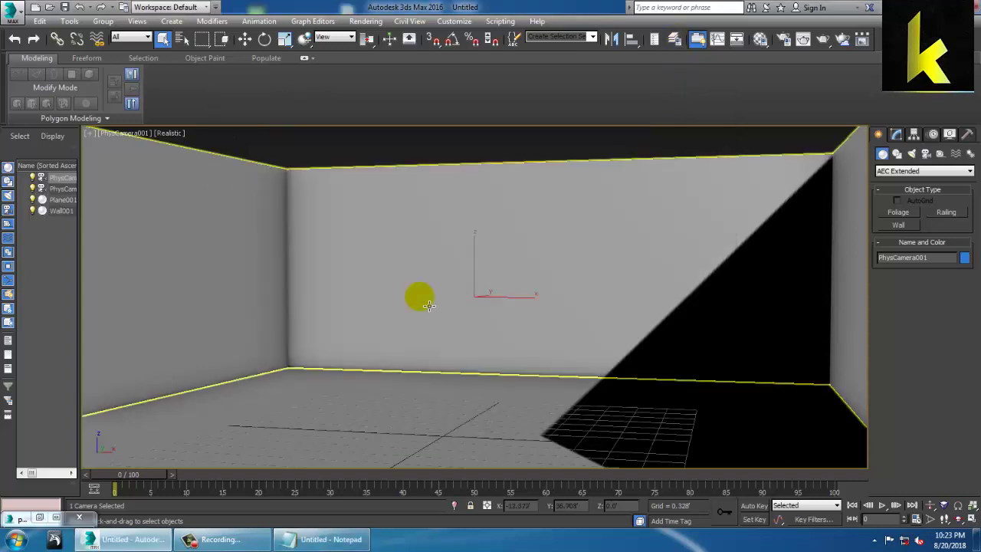
click(434, 291)
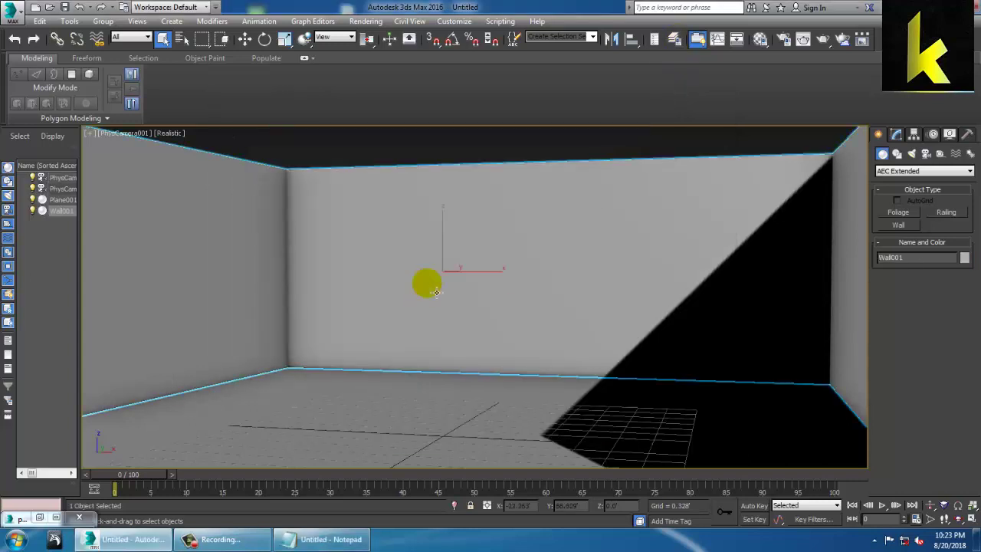
key(p)
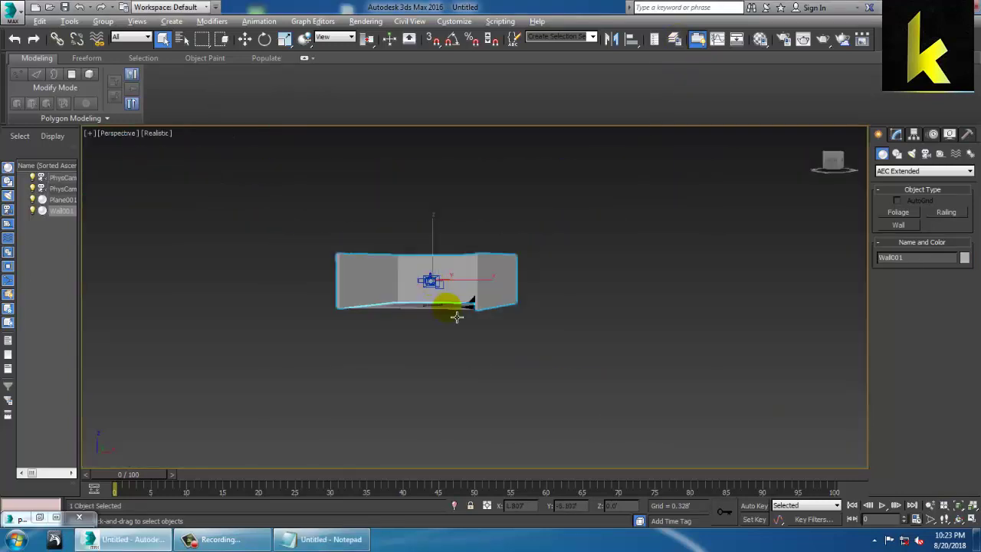
mouse_move(458, 320)
alt+middle_down()
mouse_move(519, 360)
mouse_move(455, 330)
mouse_move(466, 333)
alt+middle_up()
scroll(454, 330, up, 3)
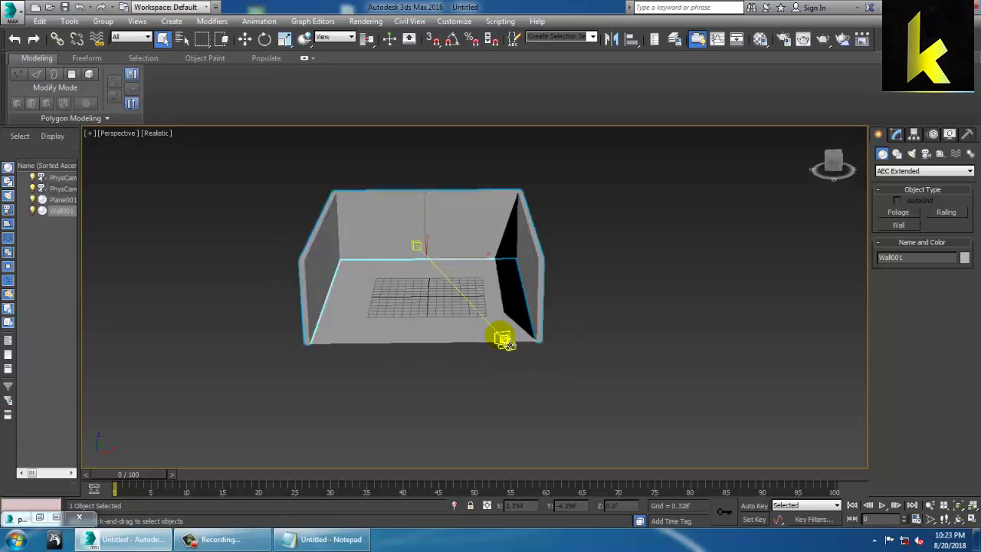
click(504, 338)
alt+middle_drag(614, 350, 510, 332)
key(alt+w)
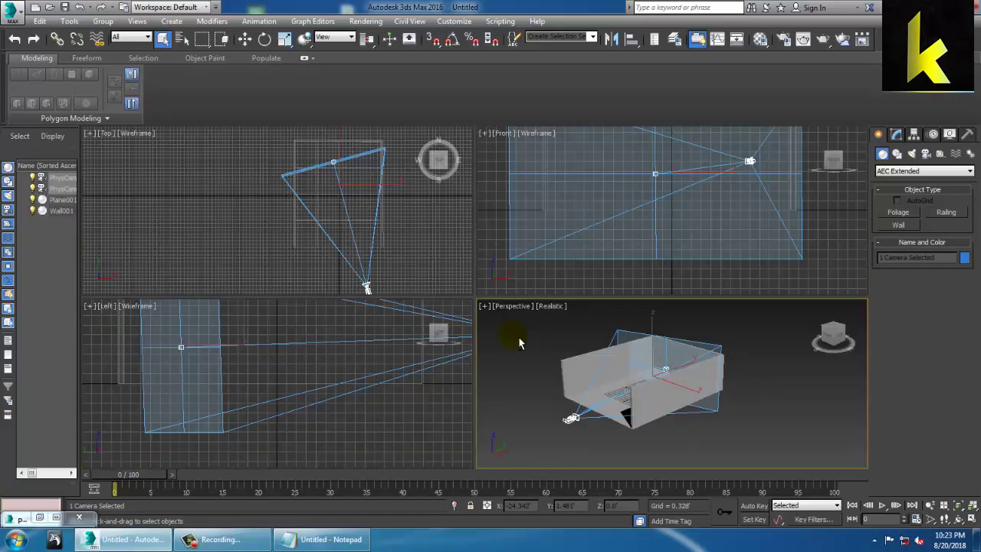
Step: Deselect the camera, restore the reference image window and place it beside the Perspective viewport
click(740, 345)
alt+middle_drag(740, 344, 684, 349)
click(610, 242)
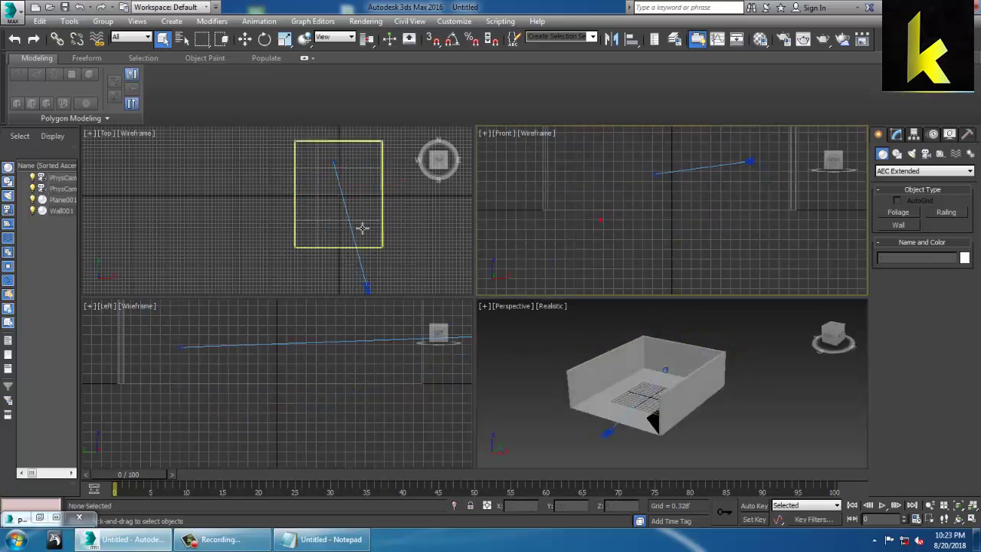
click(333, 212)
click(340, 456)
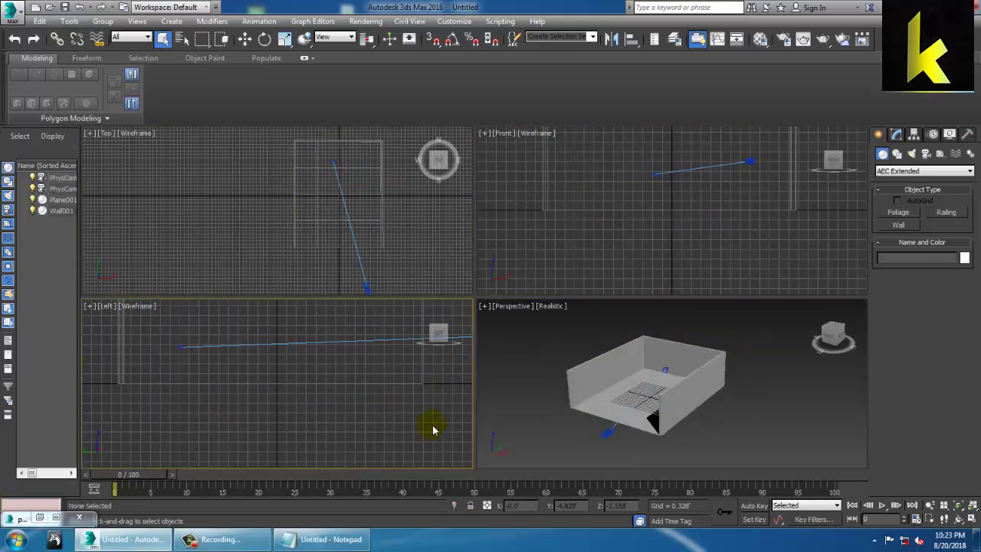
click(41, 517)
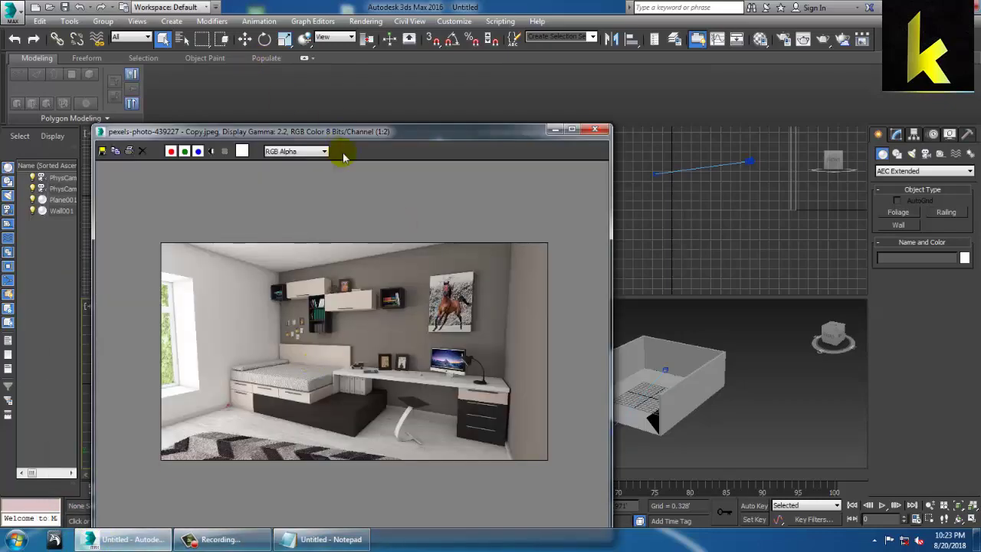
drag(341, 135, 220, 96)
Step: Select the wall, turn on Edged Faces in the Perspective viewport, and check the camera view before returning to Perspective
scroll(681, 383, up, 5)
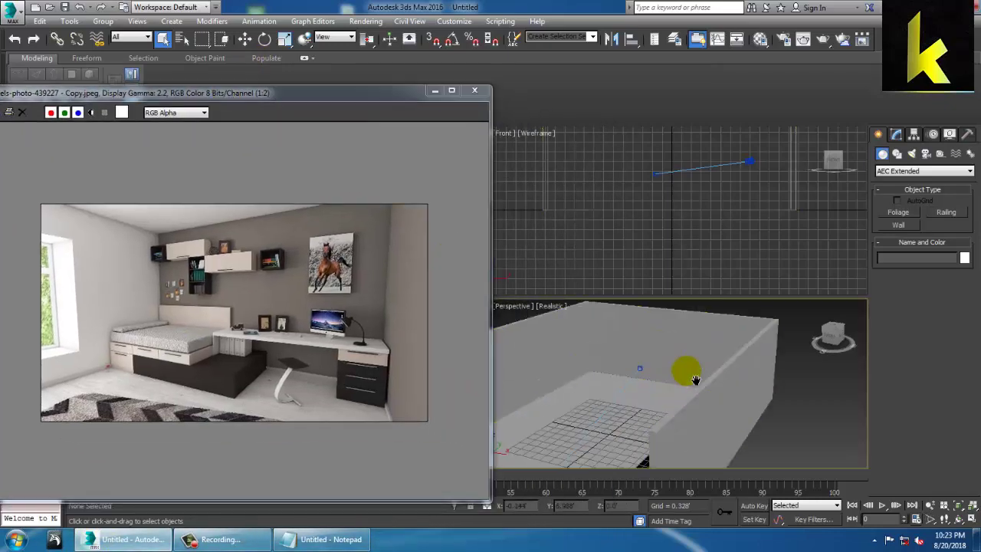
alt+middle_drag(697, 380, 744, 362)
click(698, 370)
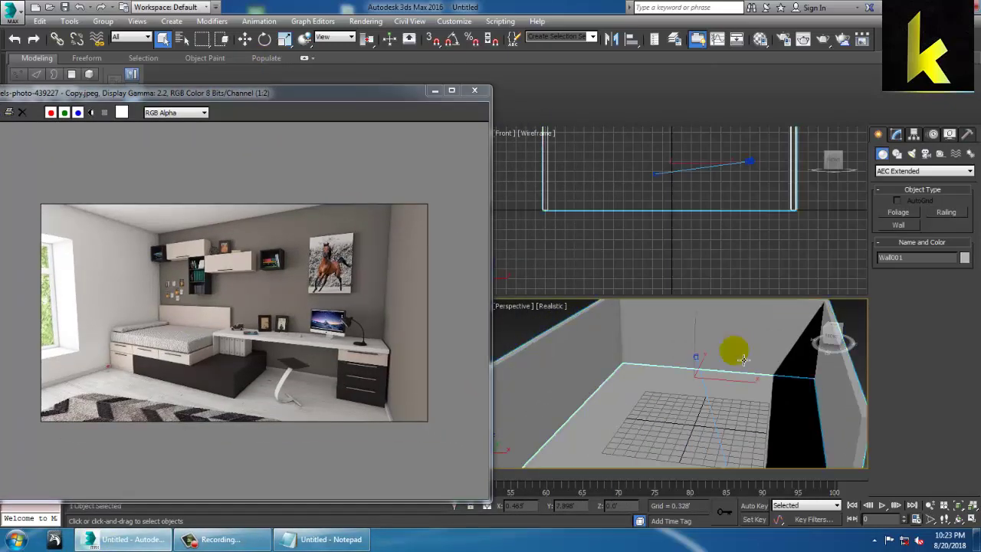
key(F4)
key(c)
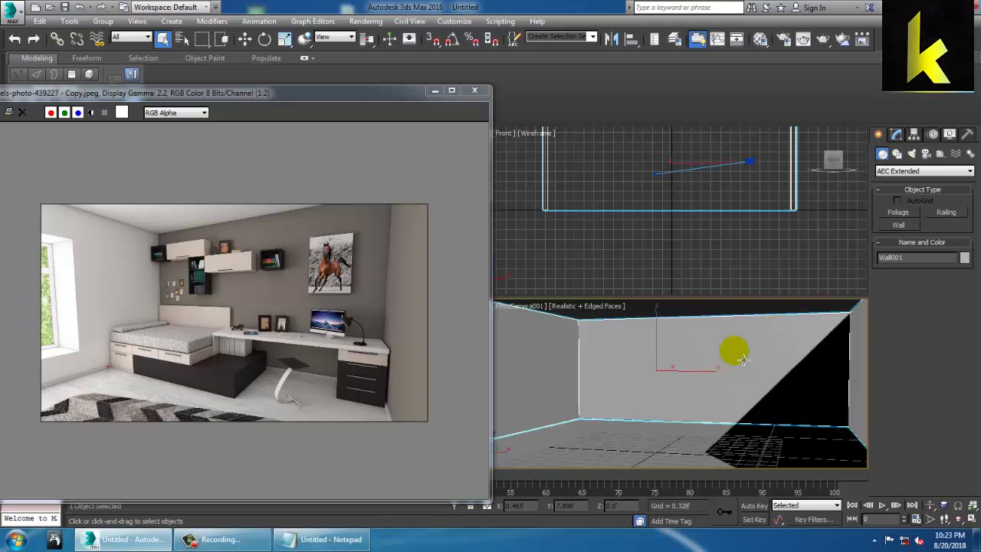
key(p)
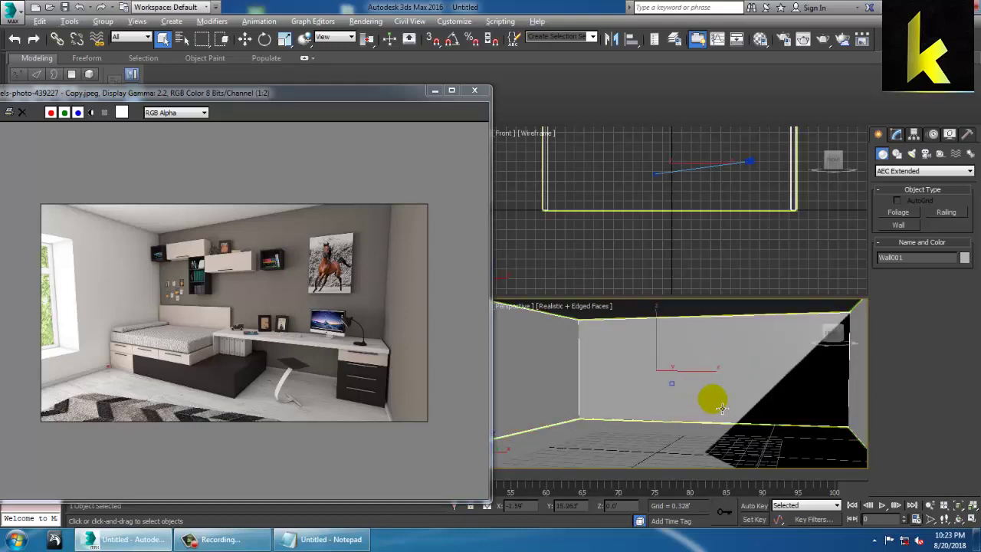
alt+middle_drag(722, 408, 629, 381)
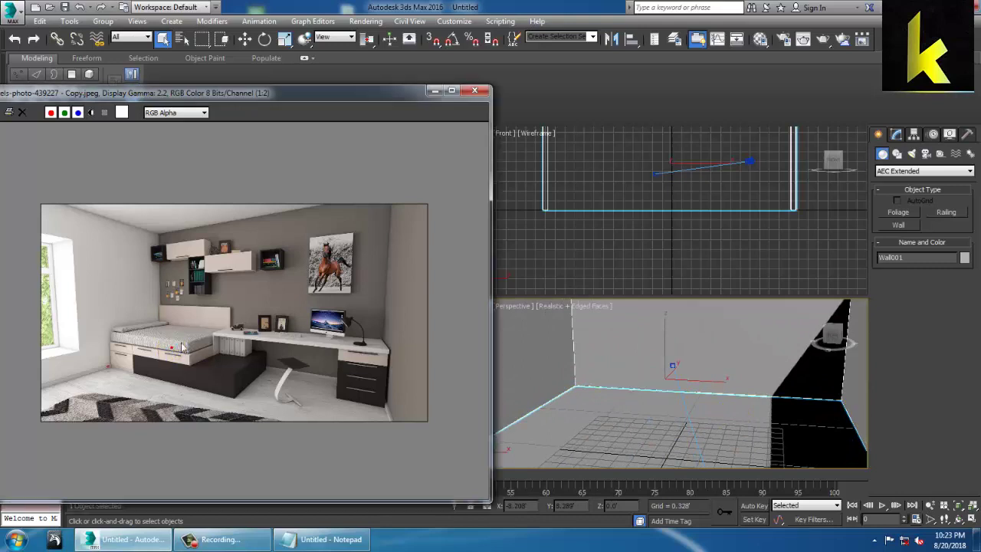
Step: Enlarge the reference image to 1:1 on the bed and shelves, and orbit the Perspective view towards the matching room corner
scroll(182, 347, up, 4)
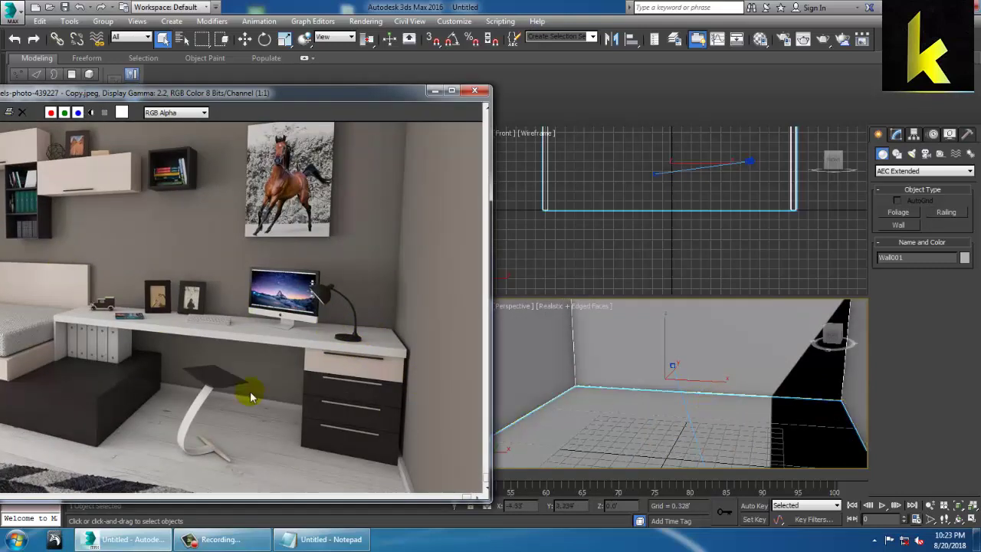
middle_drag(154, 313, 309, 327)
middle_drag(135, 320, 216, 327)
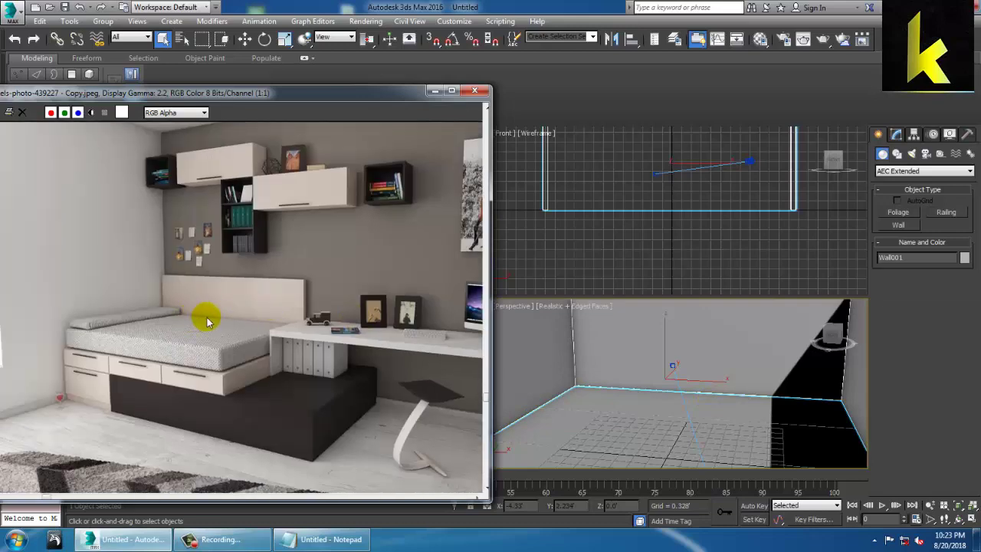
alt+middle_drag(663, 414, 729, 433)
Step: Start a Standard Primitives Box and place the reference image beside a maximized Top viewport
click(882, 154)
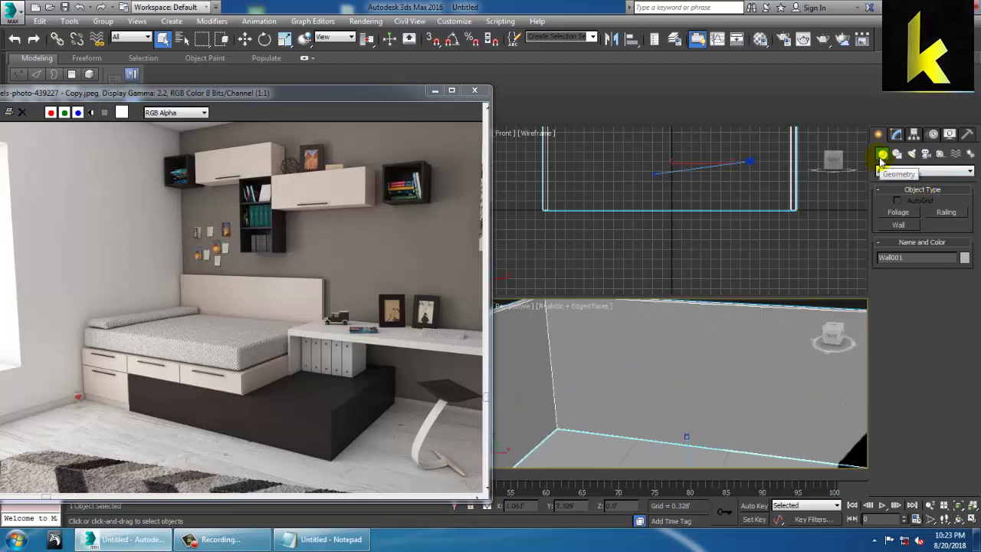
click(923, 171)
click(908, 178)
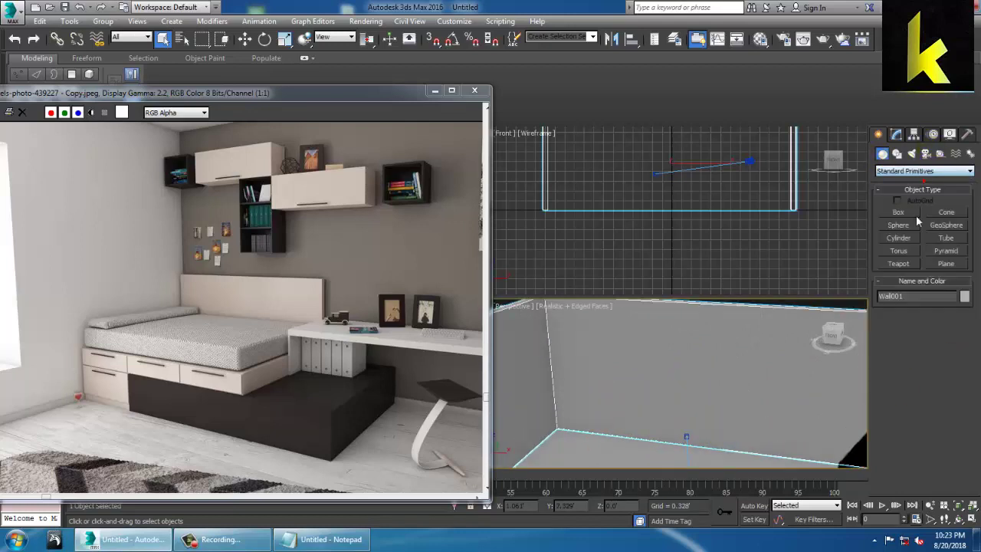
click(903, 214)
click(672, 344)
key(alt+w)
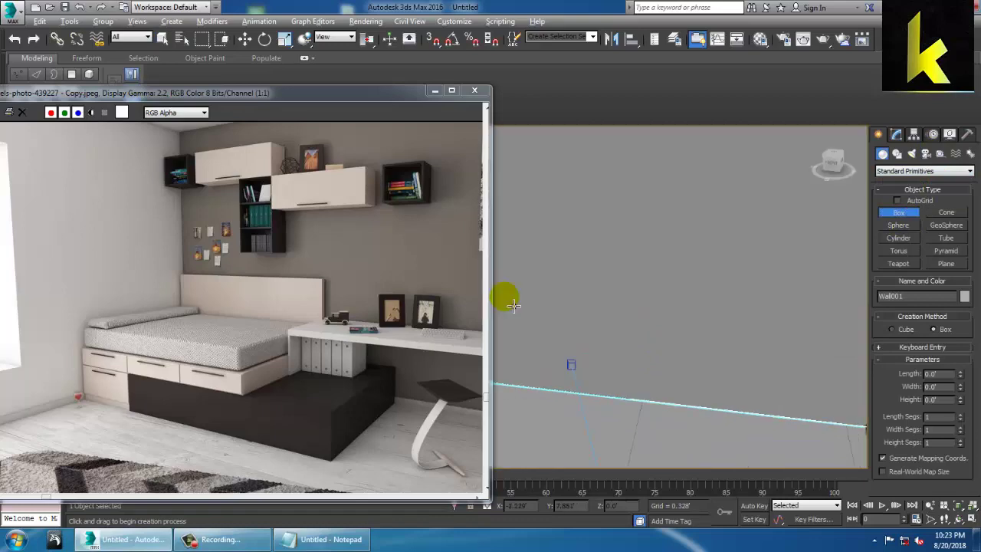
drag(302, 96, 179, 140)
middle_drag(449, 265, 432, 272)
key(alt+w)
key(alt+w)
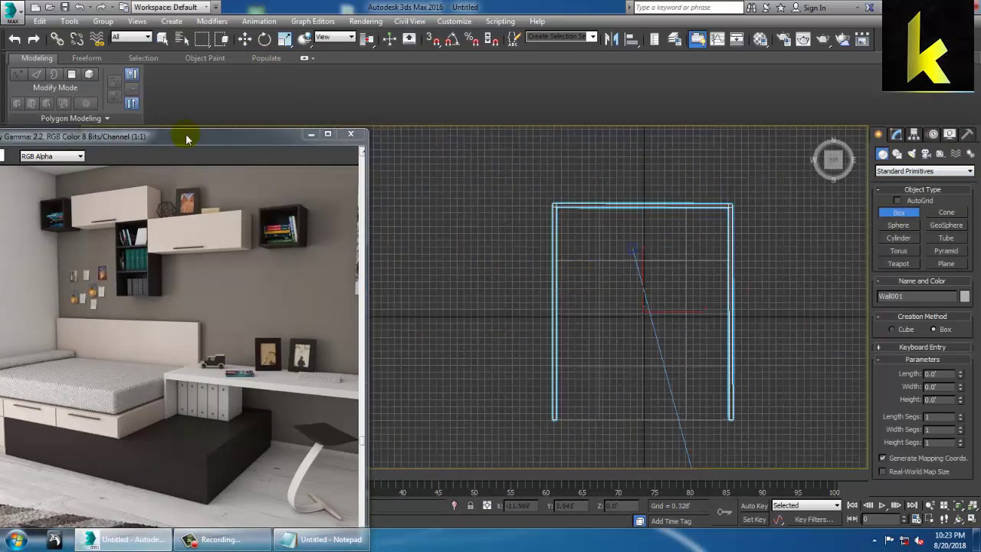
drag(186, 137, 261, 106)
Step: With AutoGrid on, draw a box about 3.9' wide and 2' long in the room's back-left corner
click(916, 204)
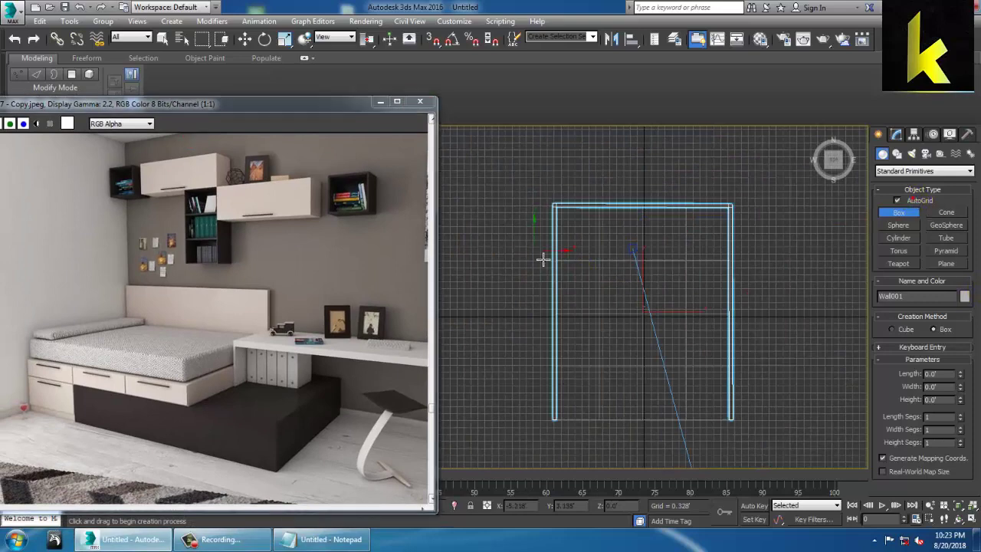
scroll(556, 295, up, 2)
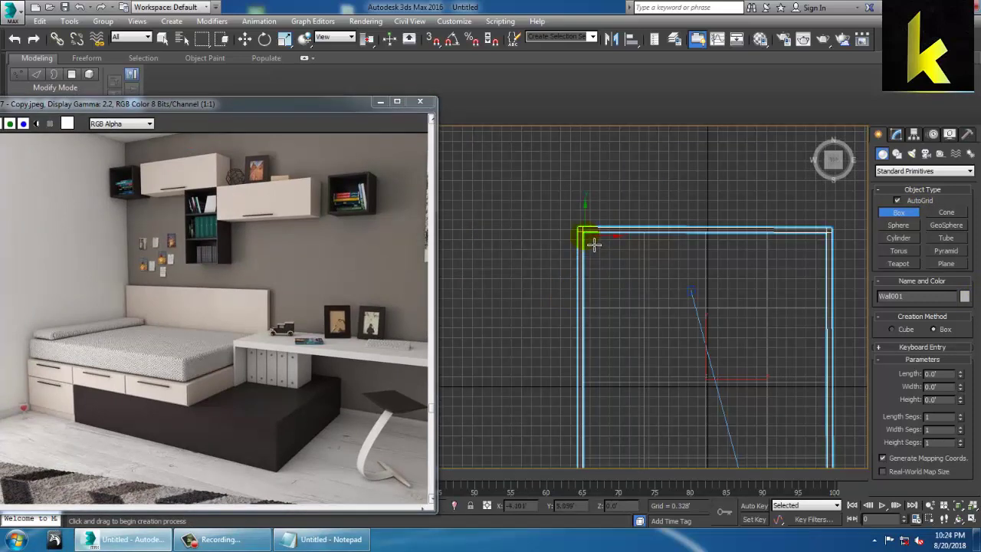
drag(593, 243, 711, 307)
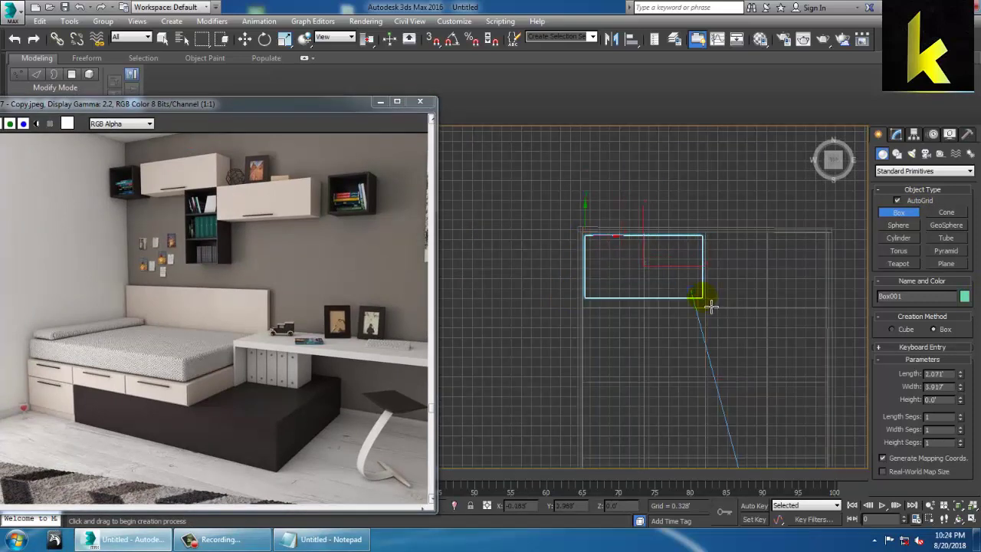
key(w)
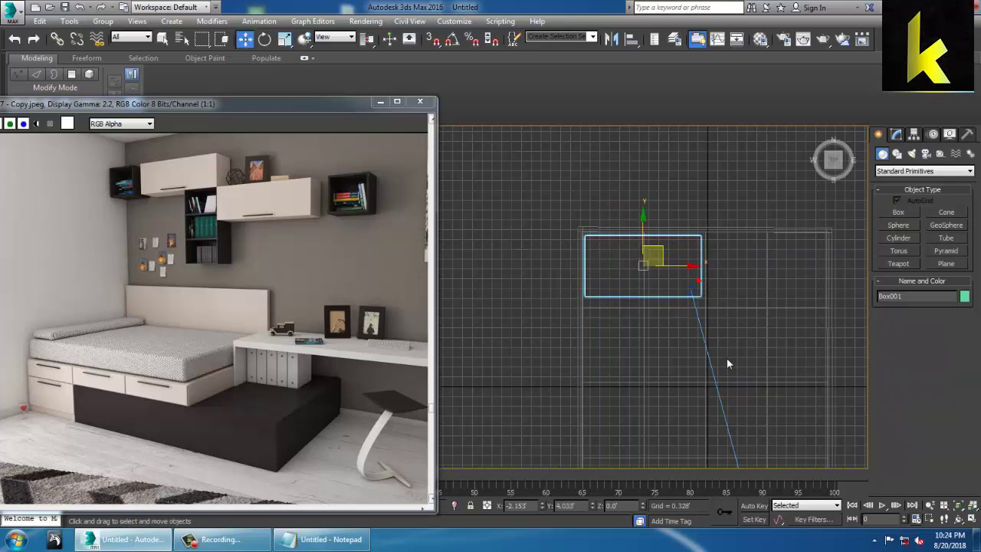
Step: View the box in a maximized Perspective viewport and set its height to 0.543'
key(alt+w)
middle_click(744, 387)
key(alt+w)
middle_drag(686, 349, 769, 318)
alt+middle_drag(601, 393, 564, 366)
middle_drag(571, 367, 677, 348)
click(898, 135)
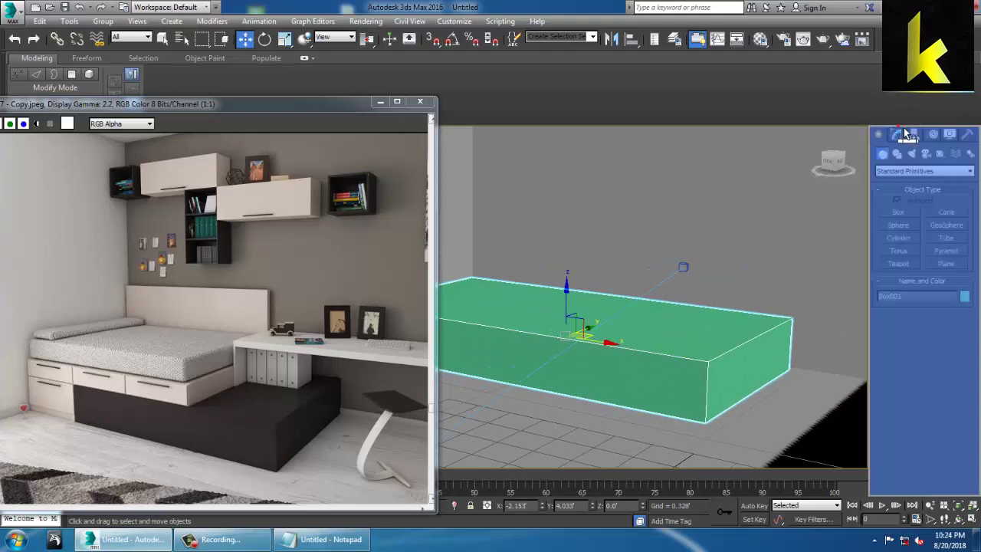
drag(959, 338, 962, 328)
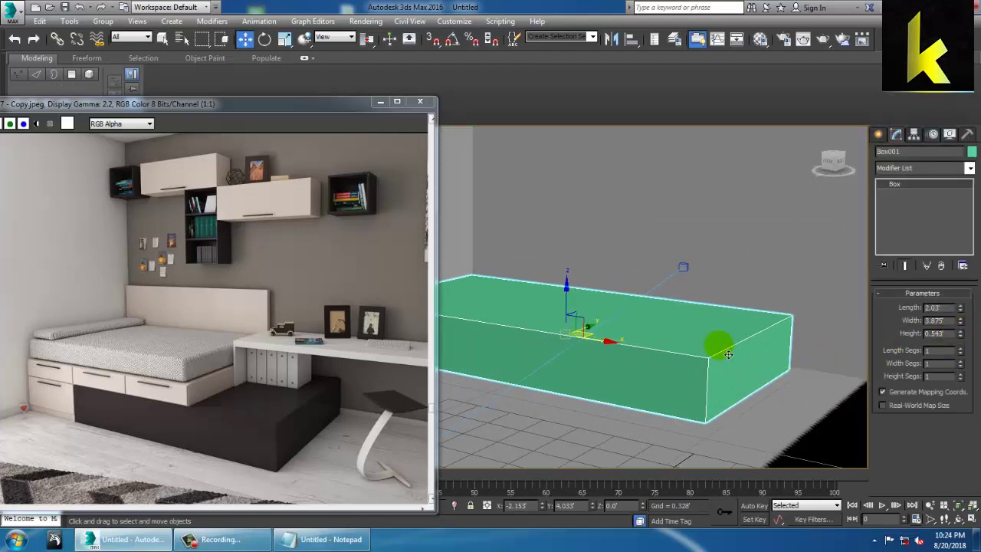
Step: Convert the bed base box to an Editable Poly
right_click(651, 328)
mouse_move(727, 455)
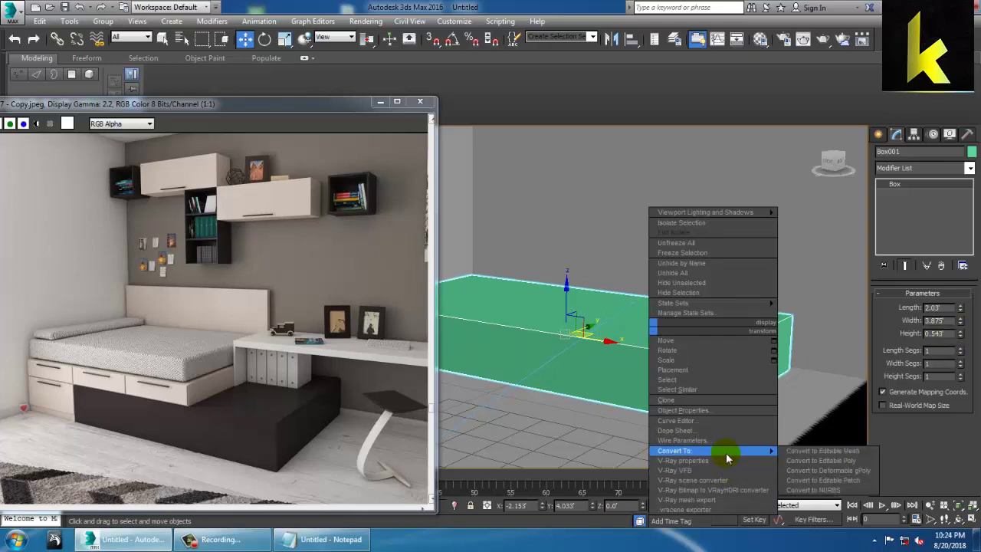
click(822, 460)
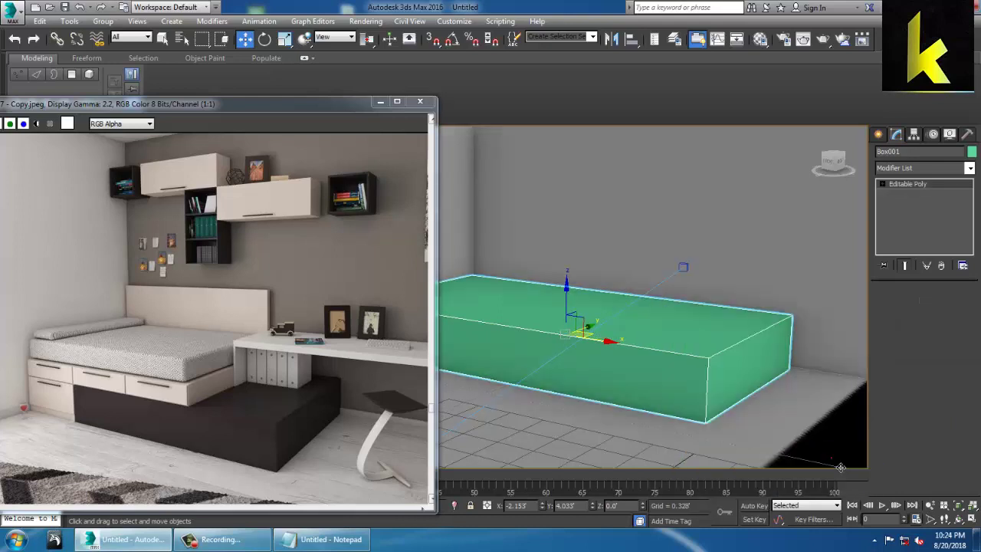
alt+middle_drag(677, 319, 692, 300)
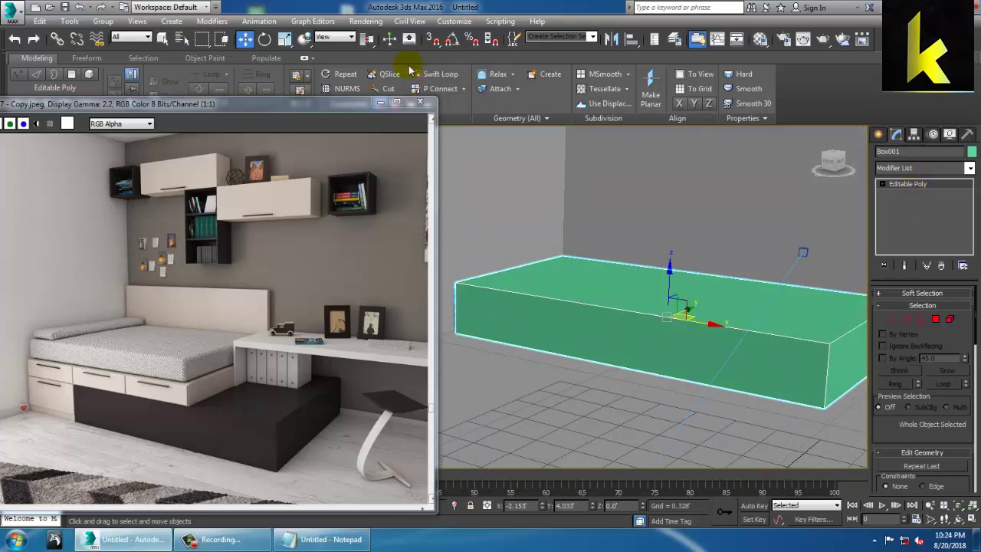
Step: Insert three closely spaced vertical edge loops near the box's left end with Swift Loop in the Front view
click(437, 75)
alt+middle_drag(586, 275, 603, 312)
scroll(687, 326, up, 2)
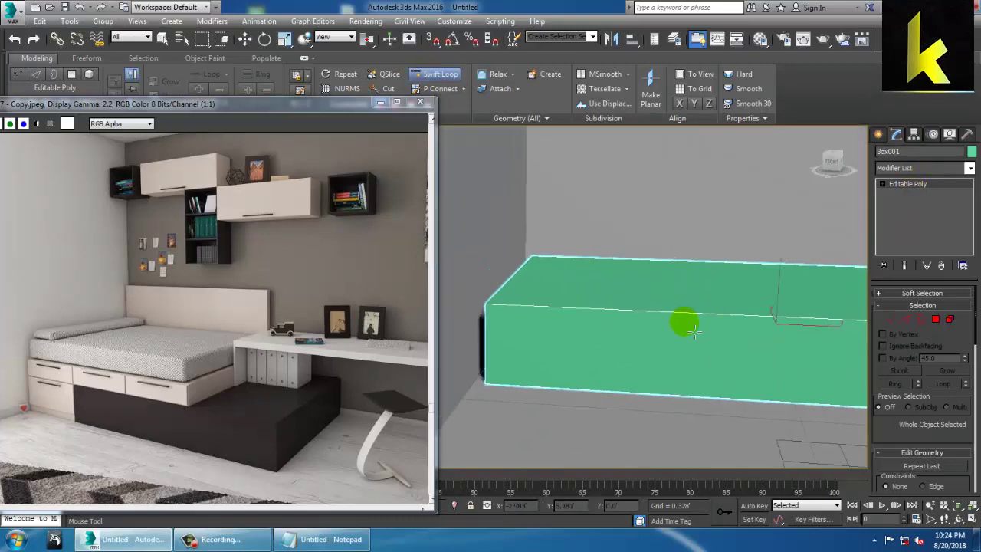
key(alt+w)
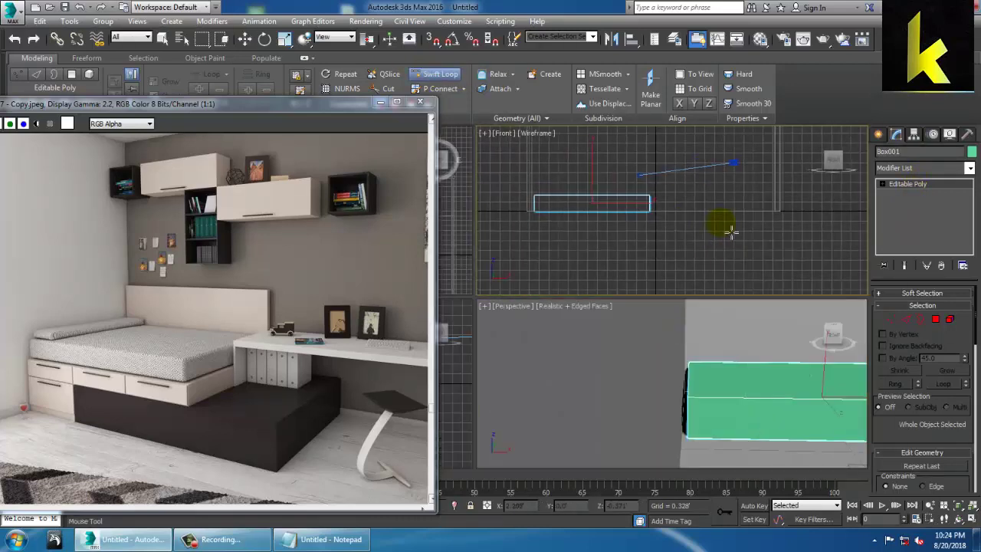
key(alt+w)
middle_drag(498, 253, 655, 299)
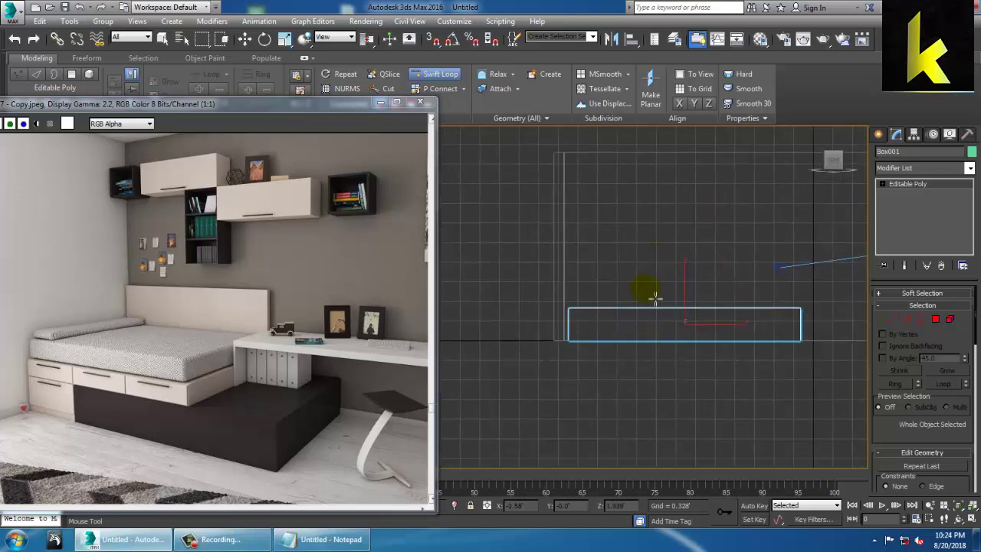
click(621, 322)
scroll(640, 295, up, 5)
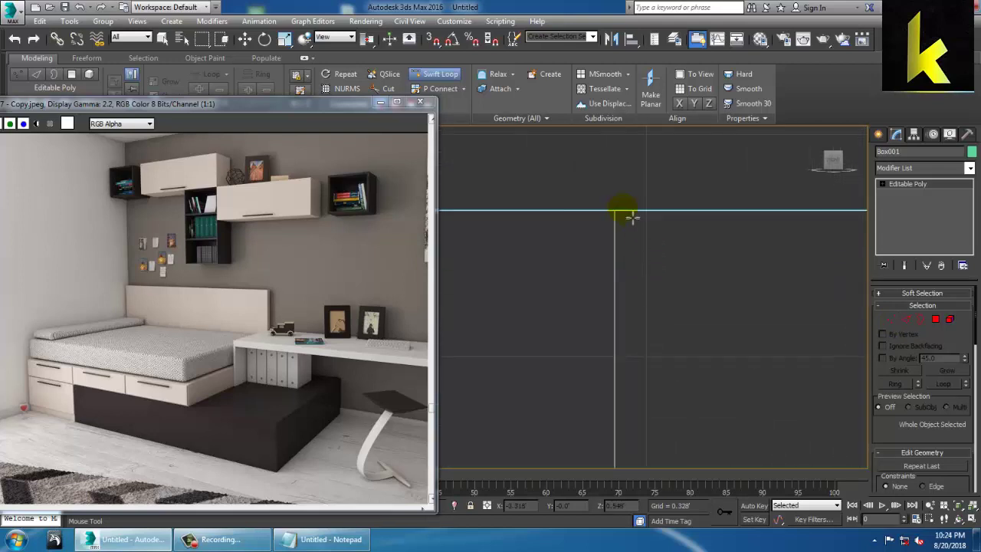
click(630, 222)
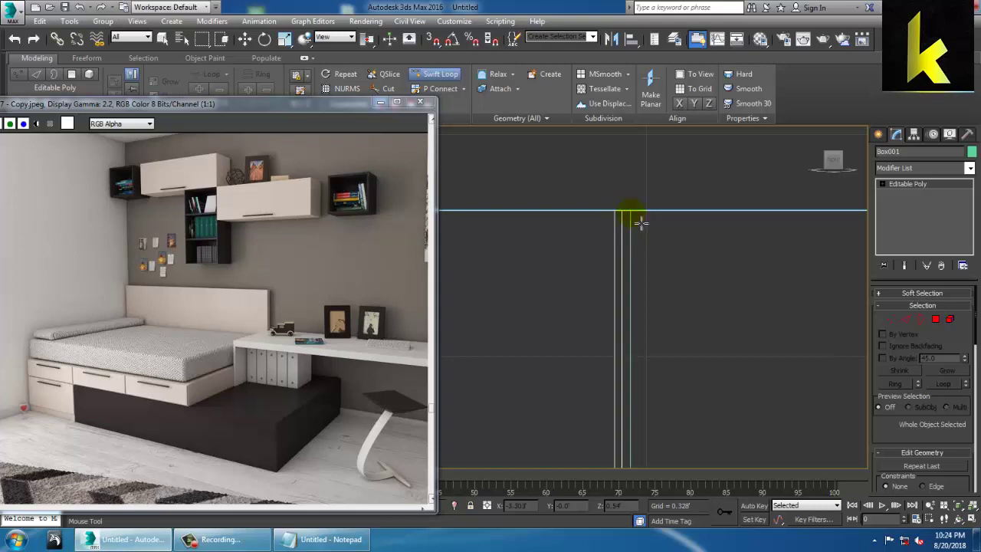
right_click(640, 223)
Step: Move the vertices of the three edge loops along X, away from the box's left end, to about X -3.035'
key(alt+w)
middle_drag(752, 415, 661, 340)
key(alt+w)
scroll(664, 342, down, 4)
key(1)
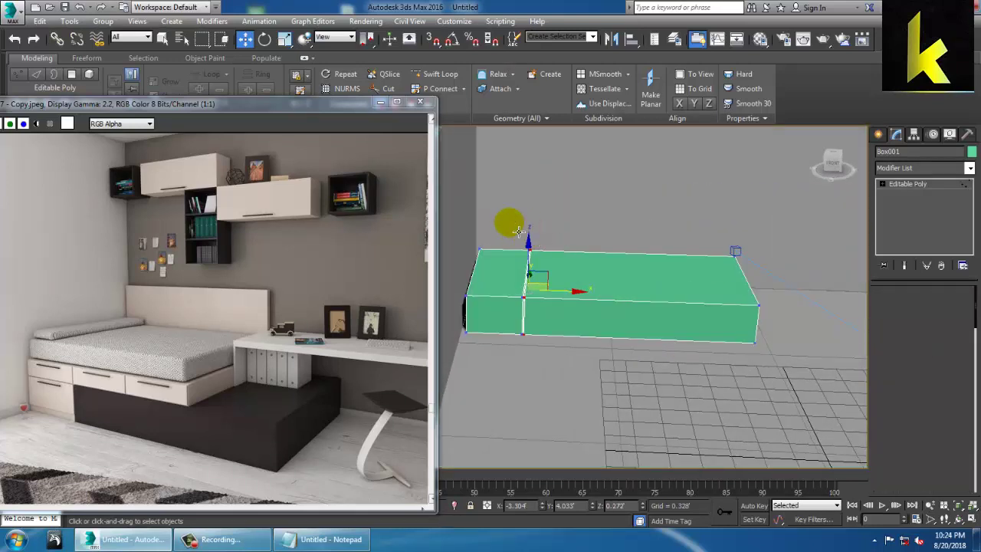
key(1)
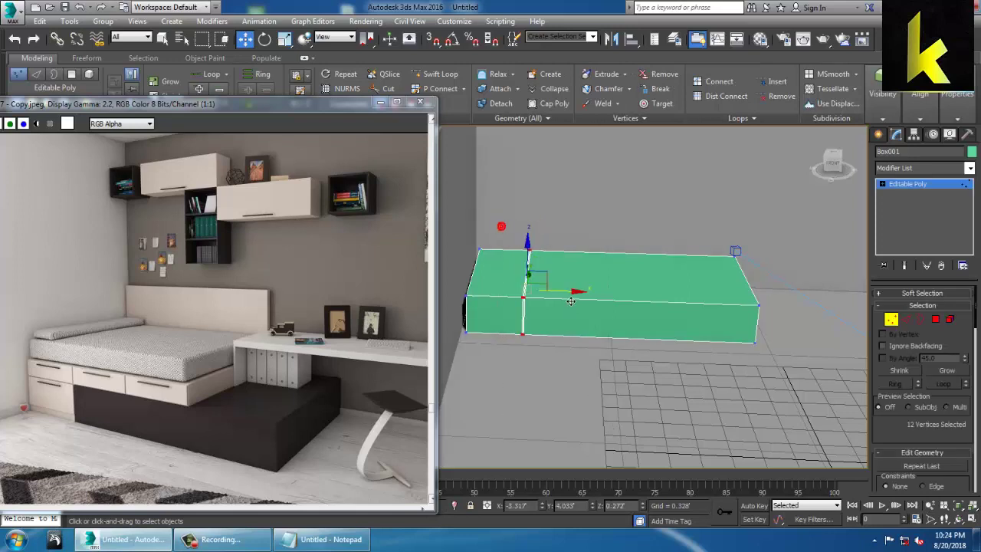
drag(575, 303, 587, 284)
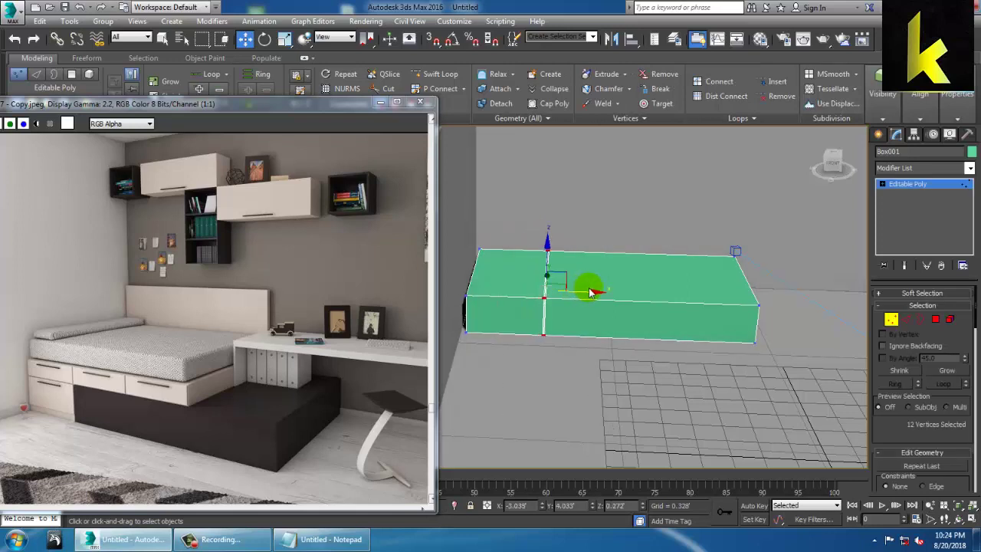
Step: Insert three closely spaced crosswise edge loops near the box's right end with Swift Loop
click(443, 76)
click(690, 309)
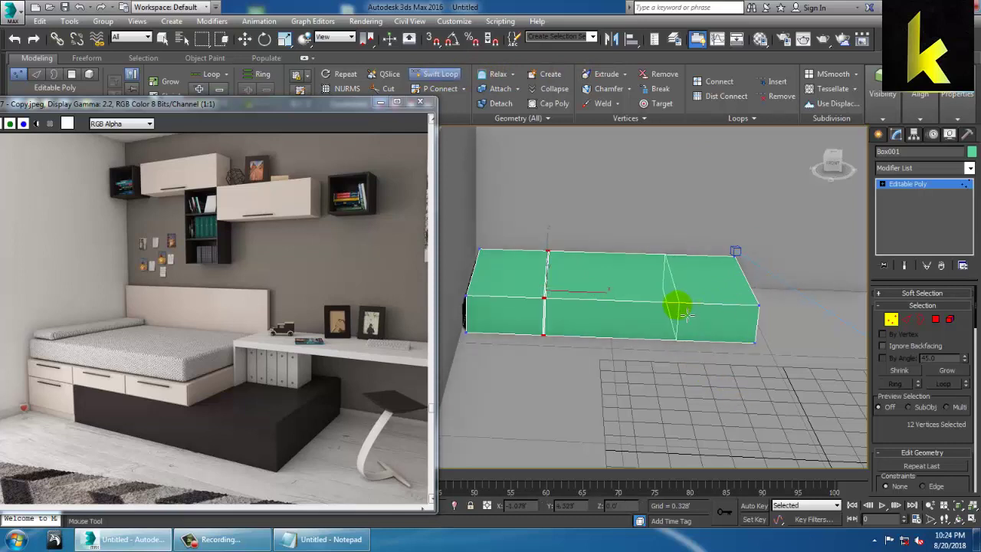
scroll(680, 308, up, 6)
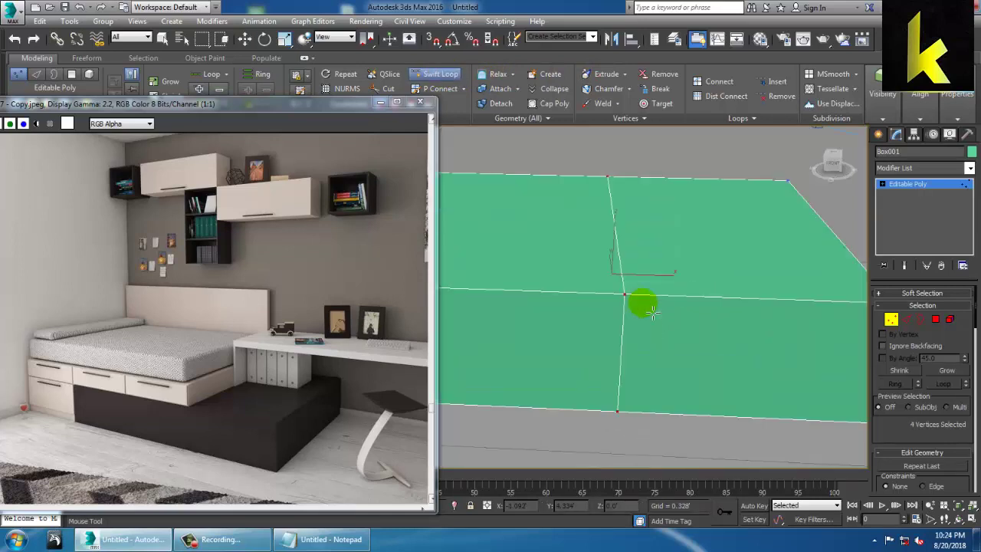
click(633, 295)
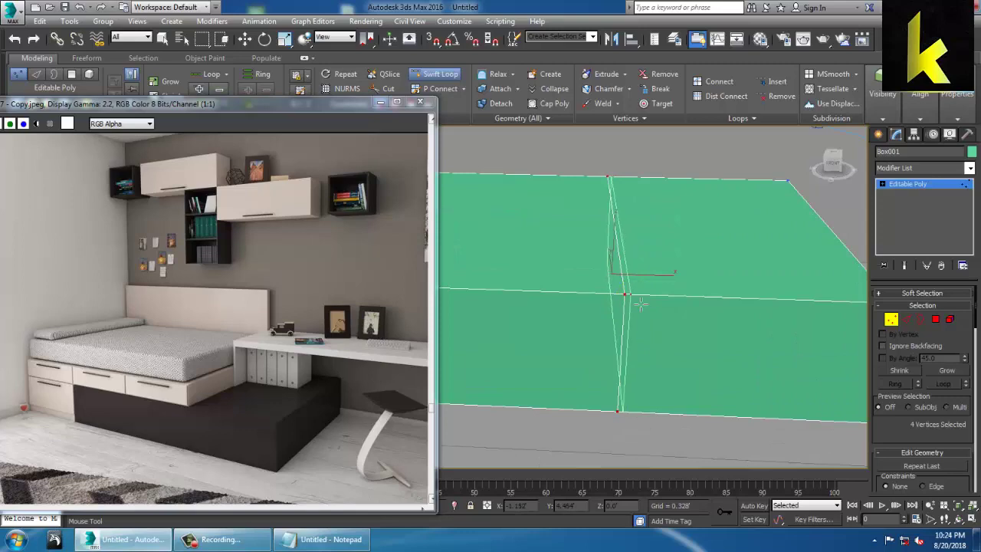
click(644, 303)
key(w)
middle_drag(676, 299, 744, 267)
scroll(737, 298, down, 3)
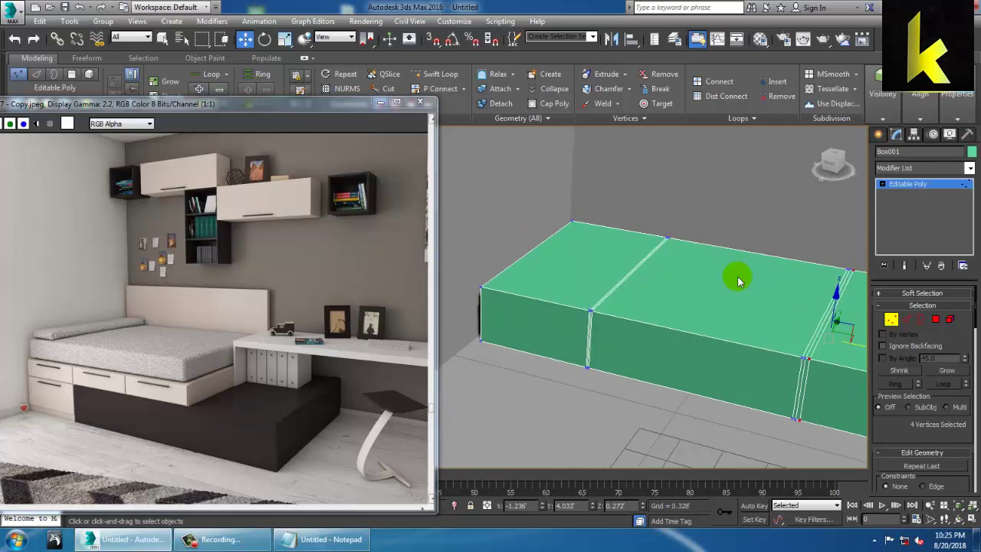
Step: Select the top polygon of the box's left section and enlarge the reference image to 4:1 on the bed drawers
click(936, 320)
alt+middle_drag(535, 356, 580, 314)
click(582, 290)
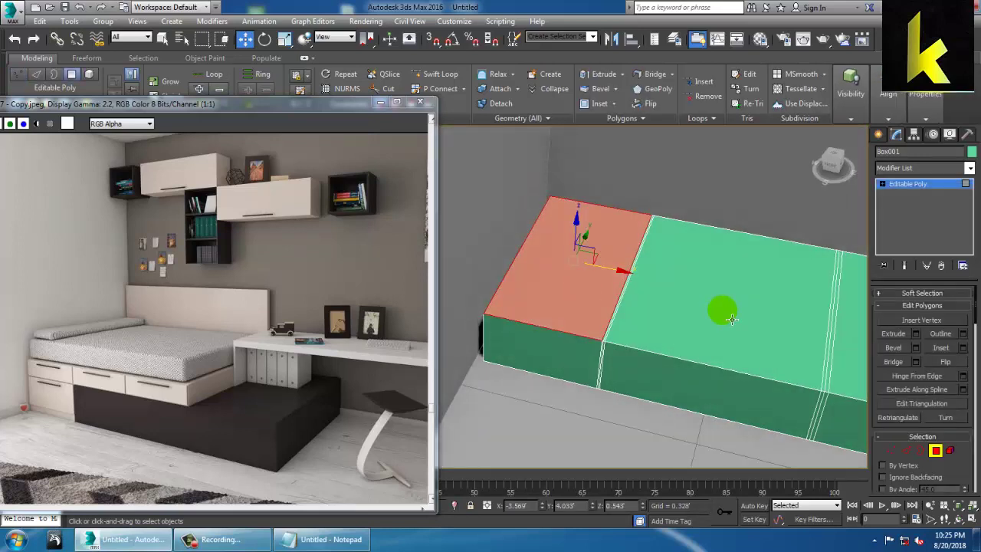
alt+middle_drag(746, 302, 664, 262)
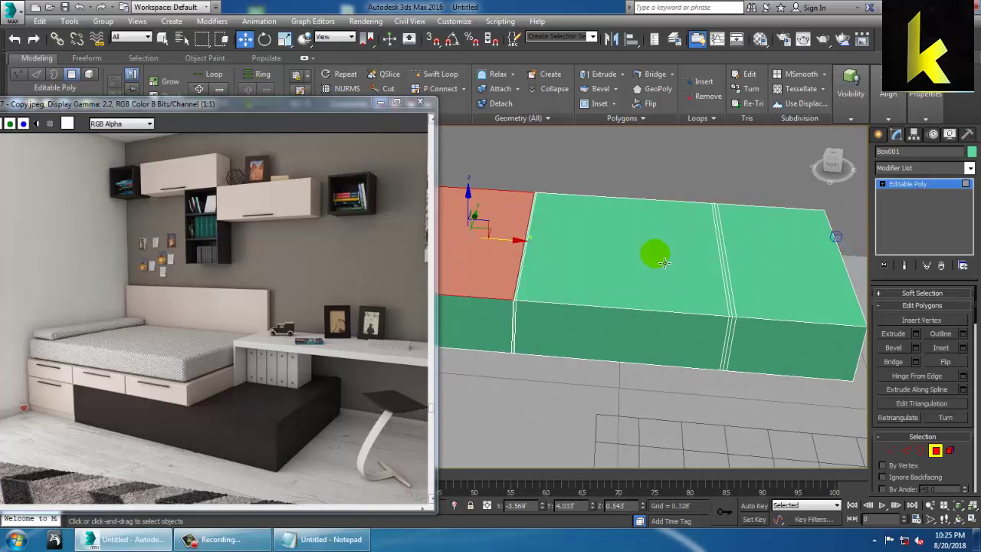
key(alt+w)
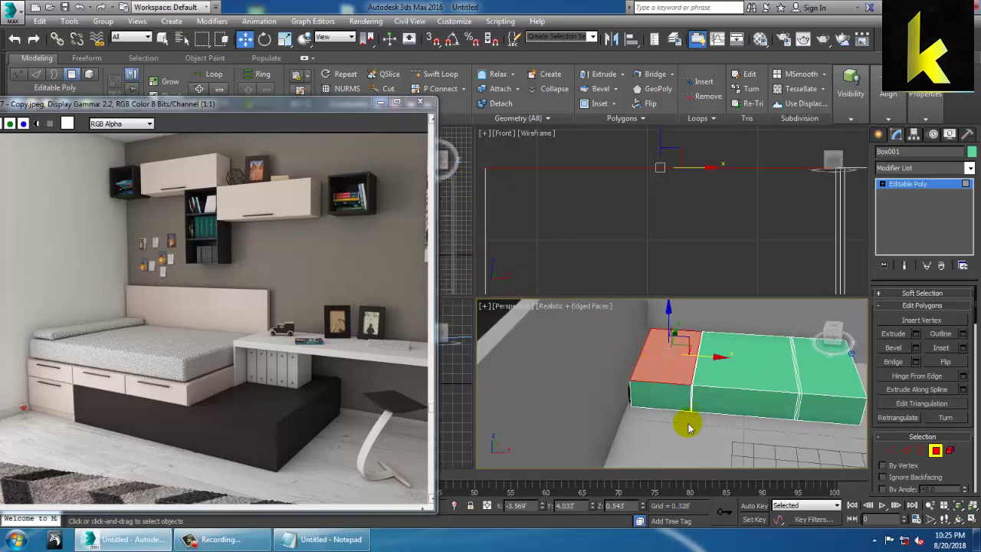
scroll(128, 400, up, 2)
middle_drag(159, 384, 246, 353)
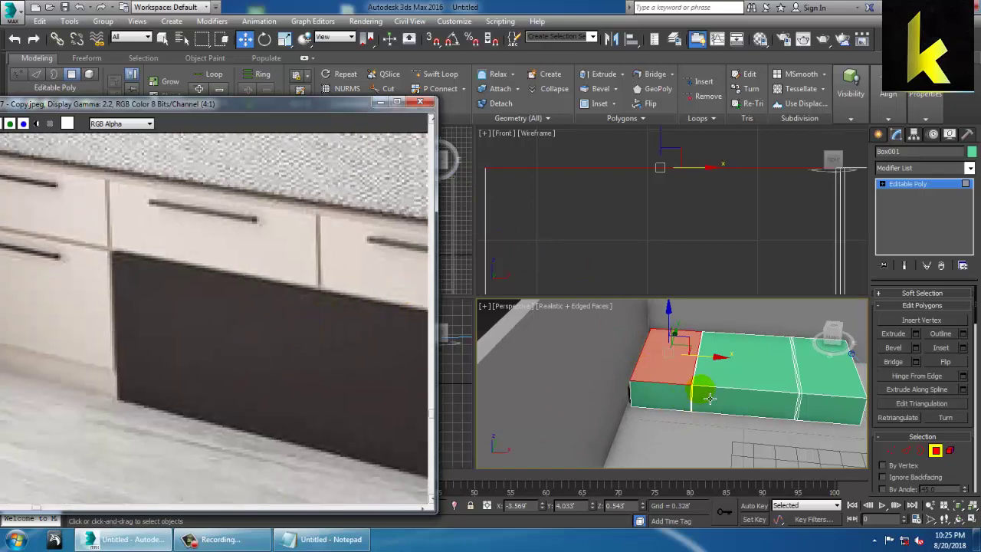
Step: Select the narrow polygons between the left group of edge loops, on the box's front and top
key(alt+w)
alt+middle_drag(683, 367, 720, 345)
scroll(687, 339, up, 2)
middle_drag(554, 308, 580, 338)
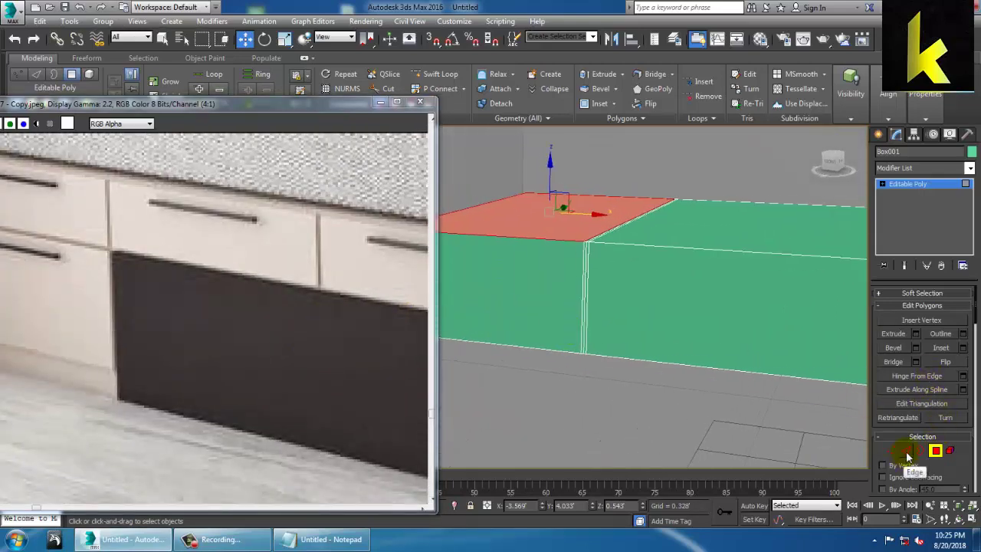
middle_drag(653, 261, 665, 272)
scroll(635, 294, up, 4)
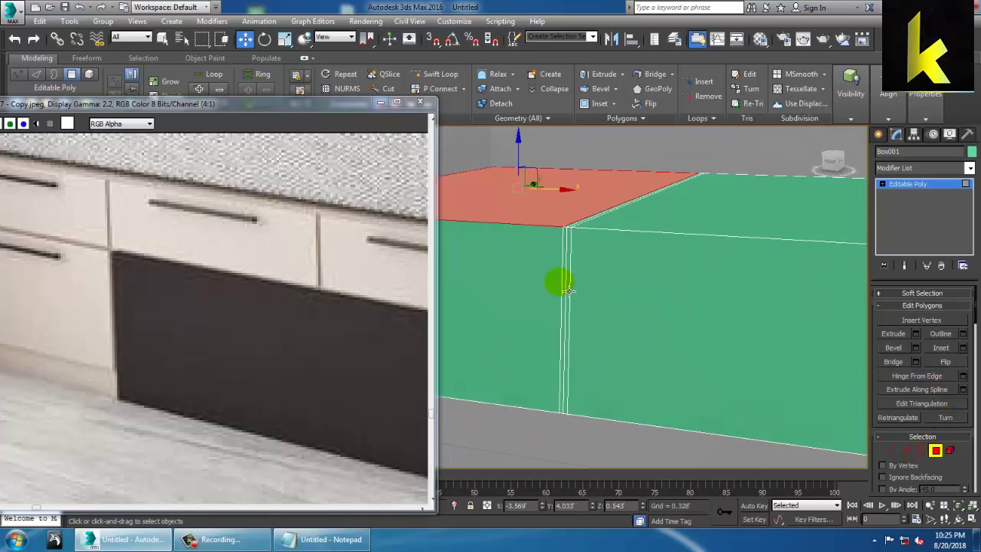
click(568, 292)
alt+middle_drag(587, 226, 577, 249)
ctrl+click(607, 306)
ctrl+click(608, 307)
Step: Add the narrow polygons between the right group of edge loops, on the front and top, to the selection
scroll(621, 294, down, 7)
scroll(676, 297, up, 2)
middle_drag(676, 297, 574, 253)
scroll(573, 249, up, 8)
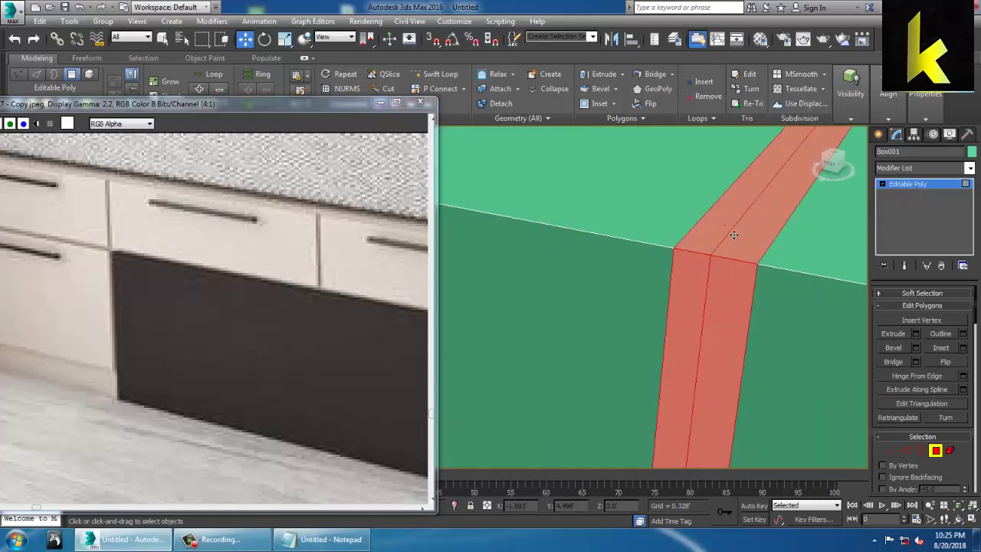
scroll(734, 234, down, 8)
alt+middle_drag(723, 295, 757, 292)
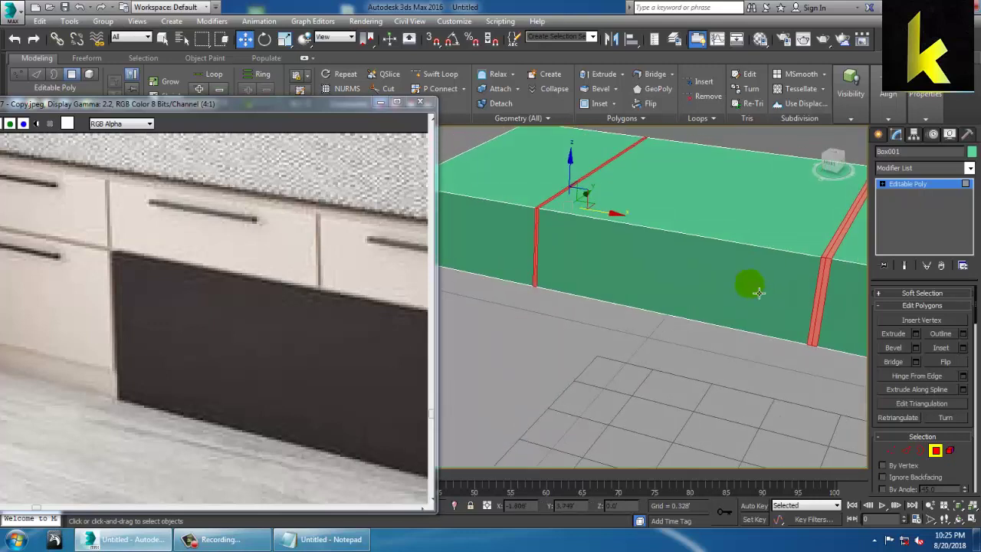
Step: Bevel the selected narrow polygons by Local Normal with a height of -0.024' and an outline of 0.001' to form the gaps
click(916, 347)
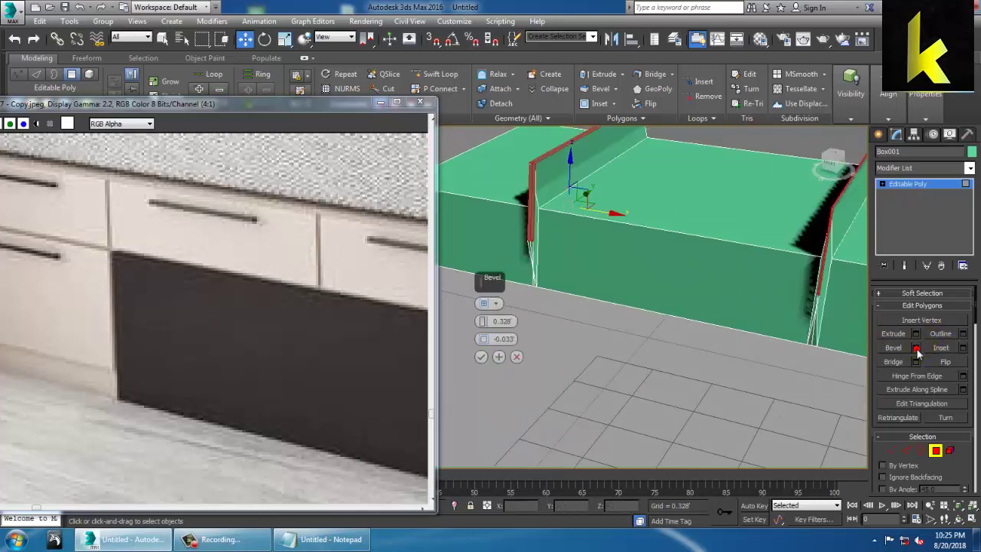
click(497, 303)
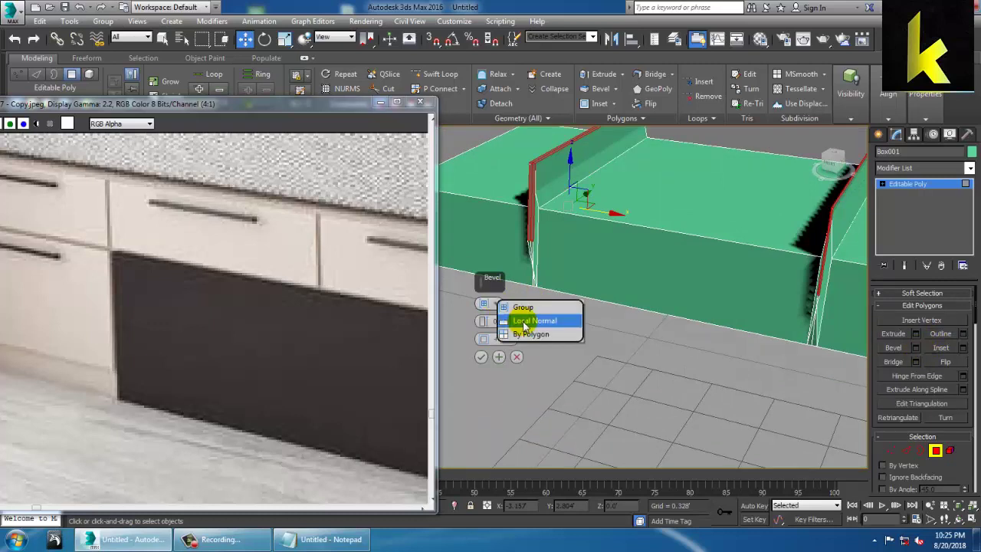
click(524, 325)
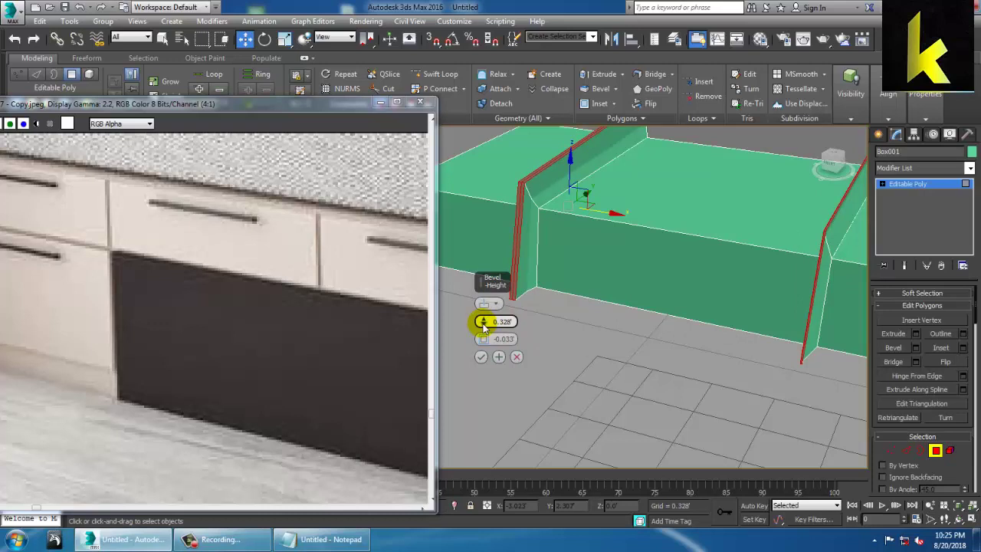
drag(482, 325, 499, 355)
scroll(516, 323, up, 5)
middle_drag(523, 329, 651, 449)
scroll(654, 325, down, 2)
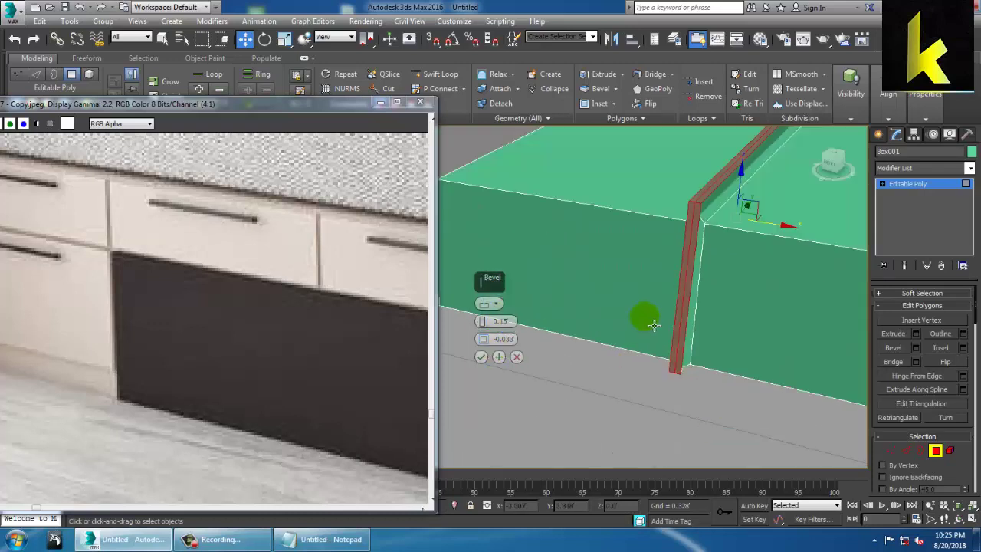
middle_drag(653, 325, 615, 338)
mouse_move(484, 346)
mouse_down()
mouse_move(484, 335)
mouse_move(499, 355)
mouse_up()
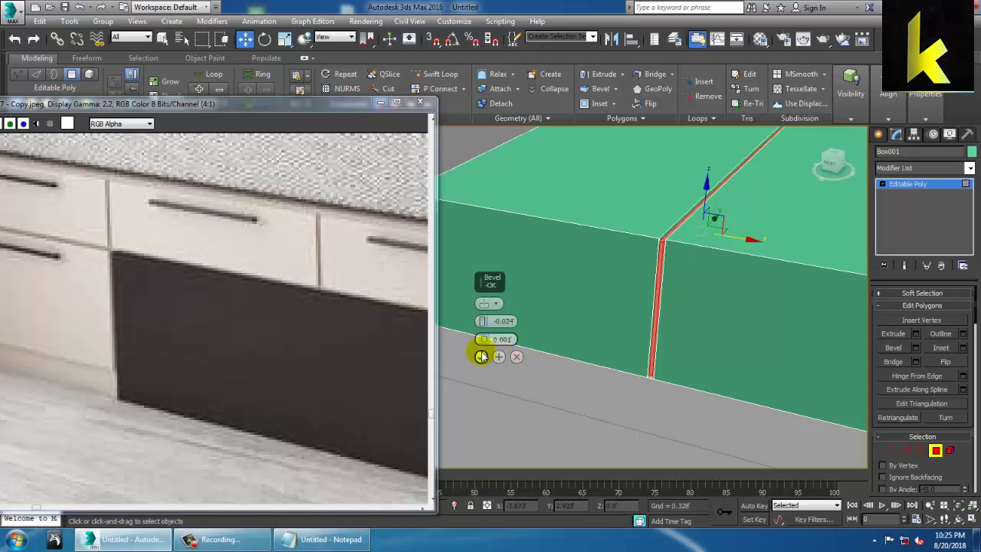
click(482, 356)
click(590, 393)
Step: Examine the bevelled gaps and the base from above against the whole bed in the reference image at 2:1
middle_drag(767, 300, 746, 308)
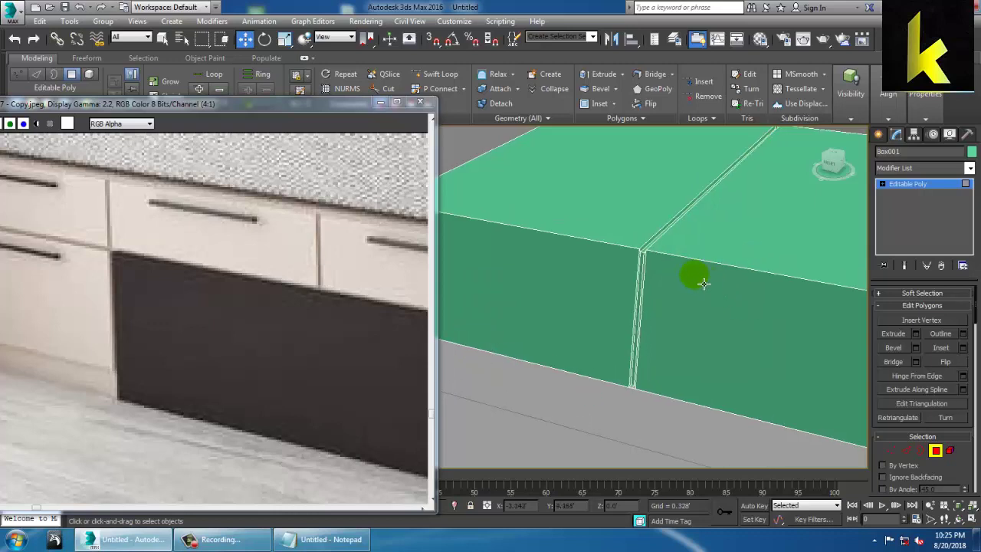
middle_drag(645, 265, 670, 274)
key(alt+w)
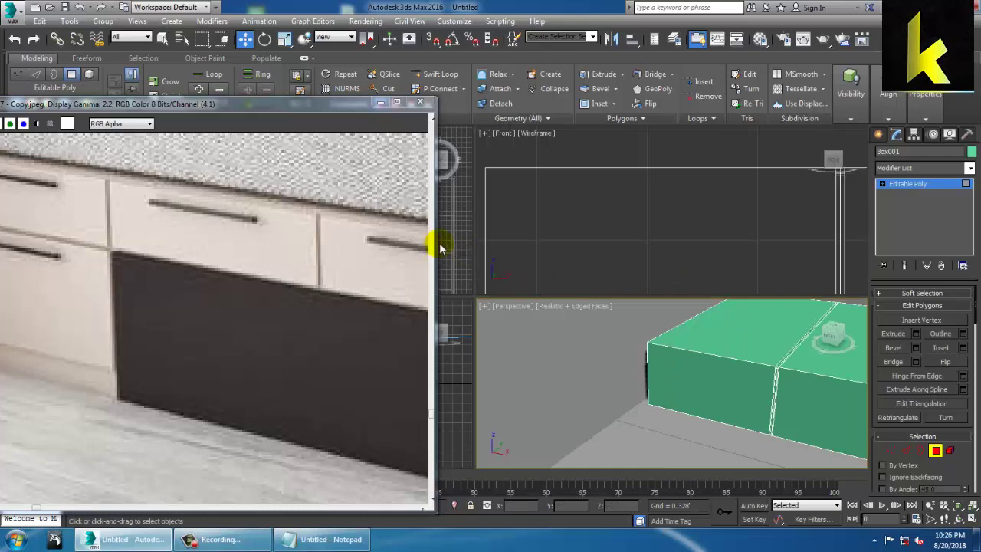
click(468, 251)
key(alt+w)
middle_drag(502, 254, 626, 262)
middle_drag(850, 282, 751, 276)
click(128, 224)
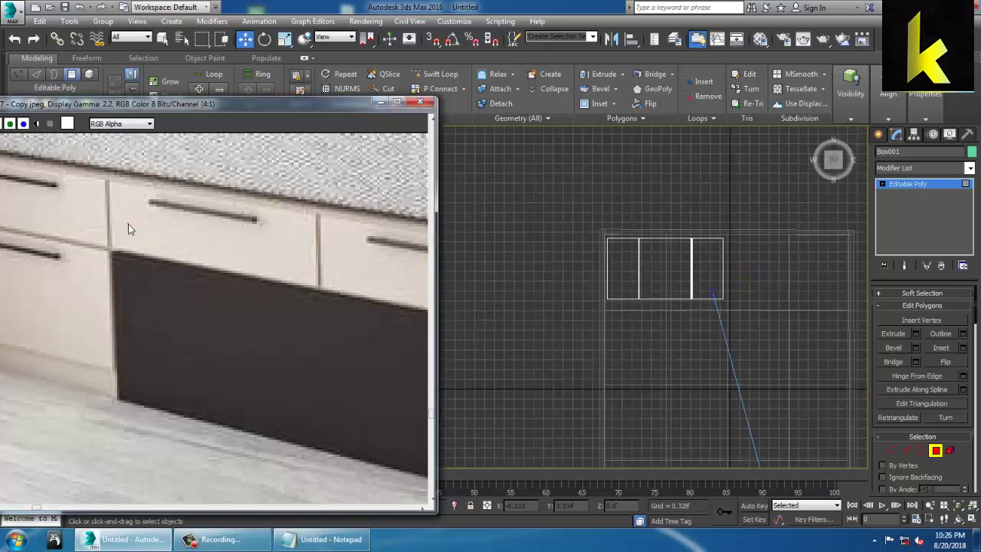
scroll(164, 230, down, 2)
middle_drag(164, 230, 164, 344)
scroll(628, 289, up, 4)
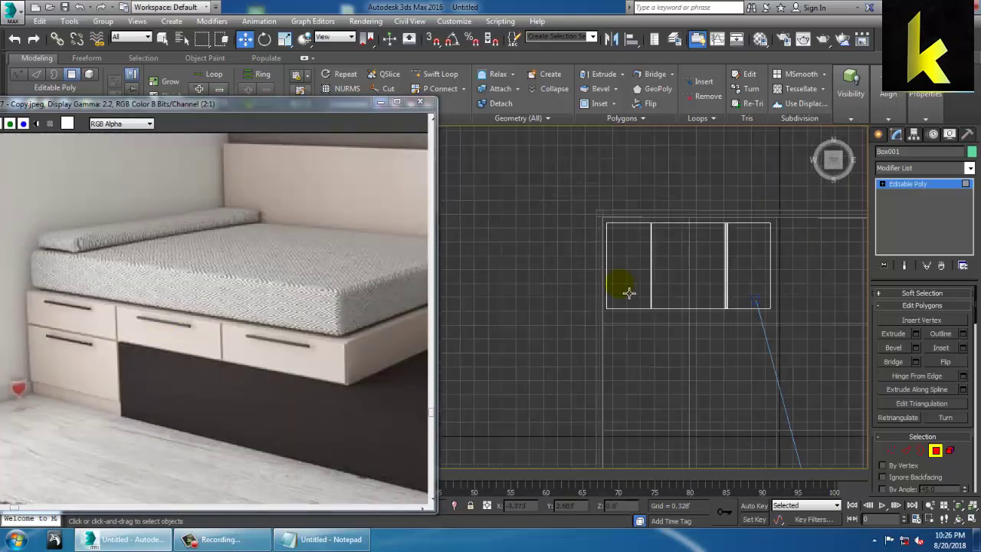
Step: Draw a box over the base's left section in the Top view, about 2.01' long, 1.07' wide and 0.23' high
click(914, 183)
click(878, 135)
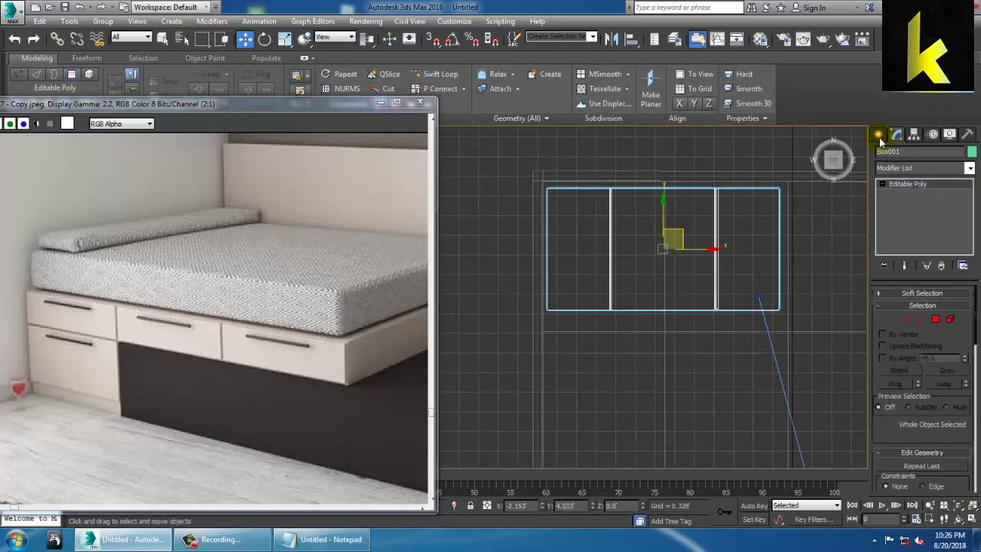
click(903, 217)
scroll(557, 205, up, 2)
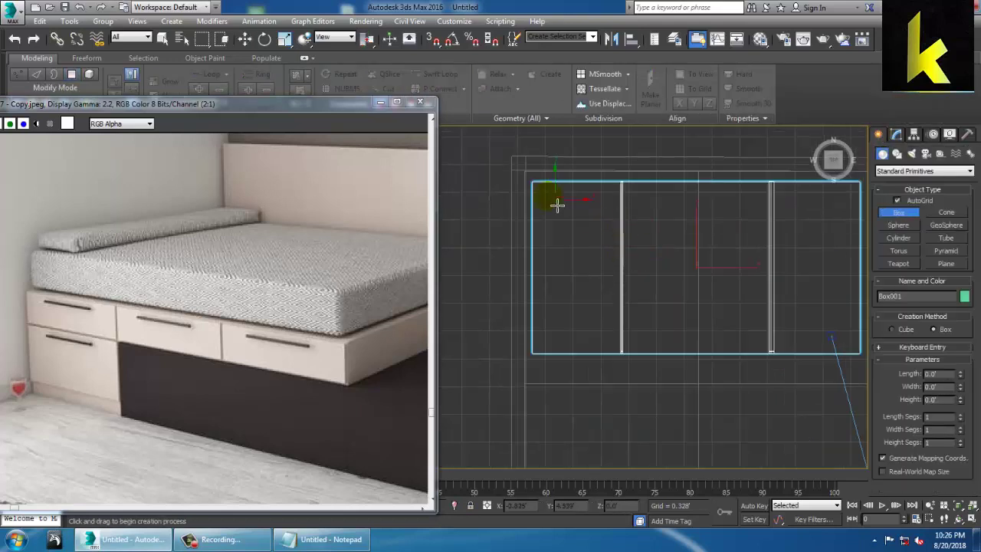
drag(541, 193, 631, 357)
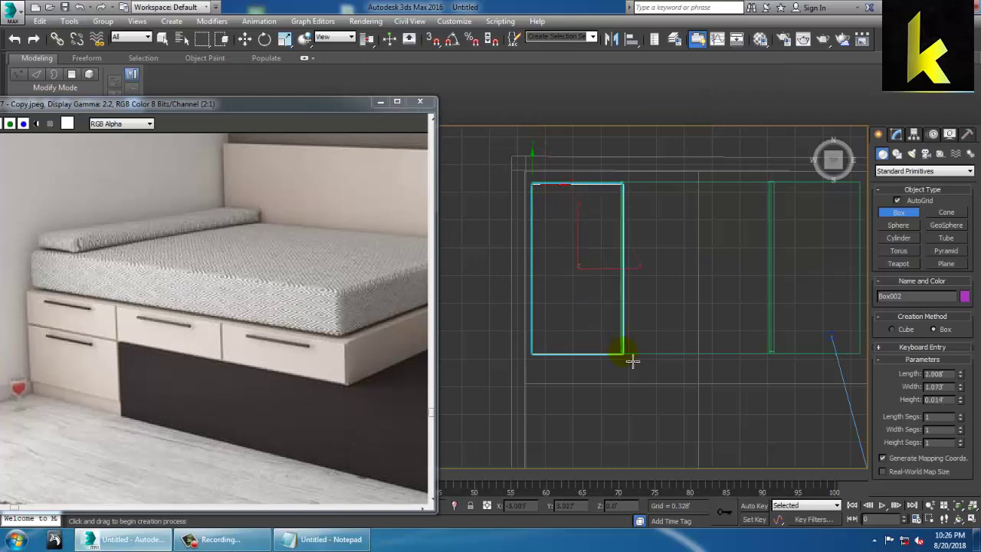
key(w)
Step: Raise the new box in the Perspective view so that it sits on top of the base's left section
key(alt+w)
middle_click(696, 392)
key(alt+w)
alt+middle_drag(694, 391, 652, 348)
drag(631, 306, 649, 199)
alt+middle_drag(633, 221, 676, 268)
scroll(674, 267, up, 3)
scroll(675, 266, down, 5)
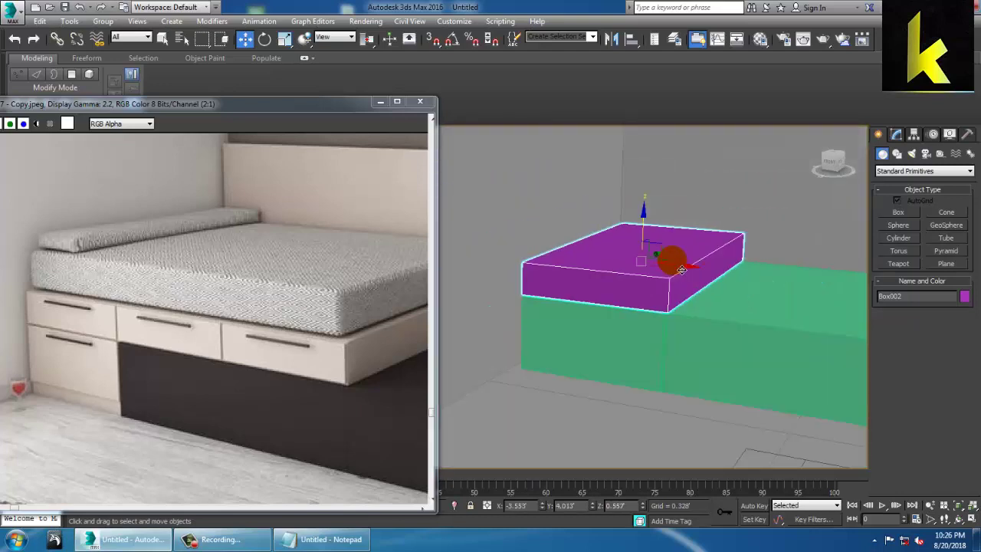
Step: Scale the upper box to about 108% along its height
key(r)
drag(642, 228, 650, 224)
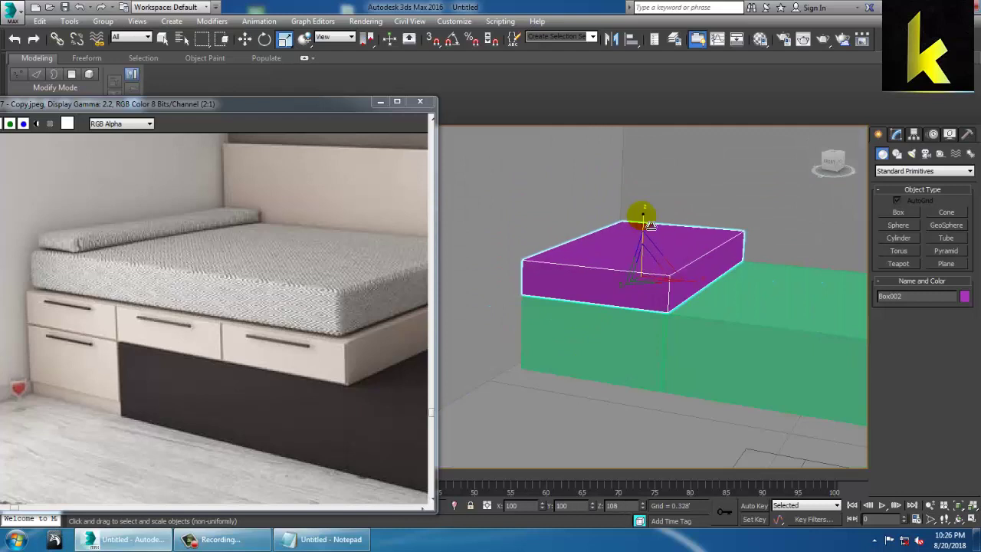
key(w)
alt+middle_drag(650, 224, 683, 255)
Step: Show the upper box in the Front view and convert it to an Editable Poly
key(alt+w)
middle_click(689, 190)
key(alt+w)
middle_drag(688, 193, 670, 289)
scroll(681, 263, down, 5)
key(1)
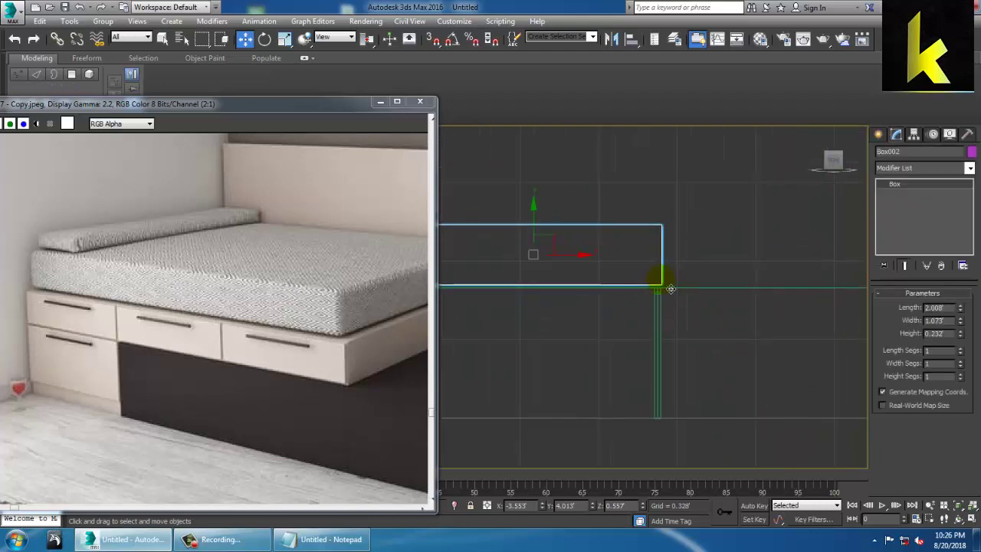
right_click(657, 231)
mouse_move(717, 346)
click(814, 353)
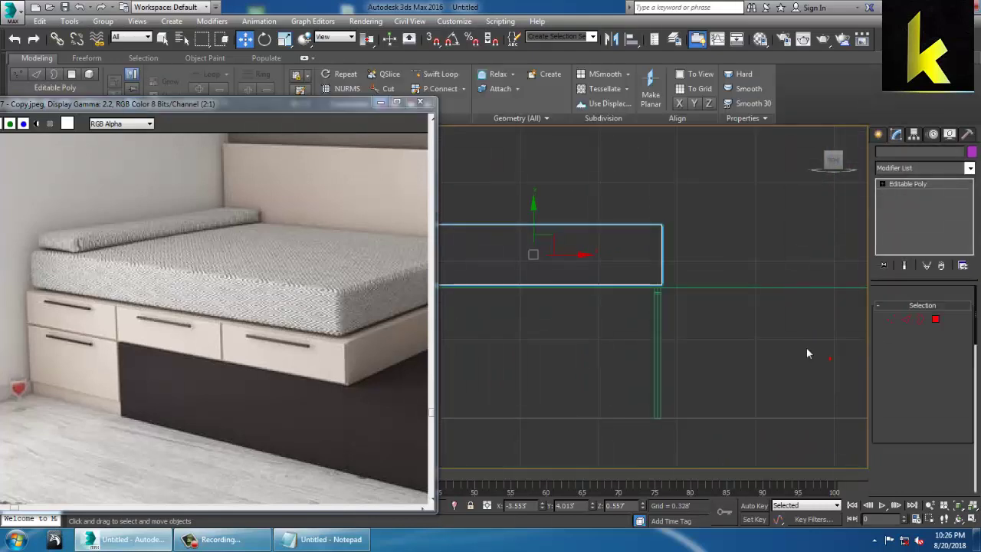
Step: Move the upper box's right-end vertices along X to about -1.245', extending it to the base's right gap
key(1)
click(628, 205)
middle_drag(706, 285, 615, 315)
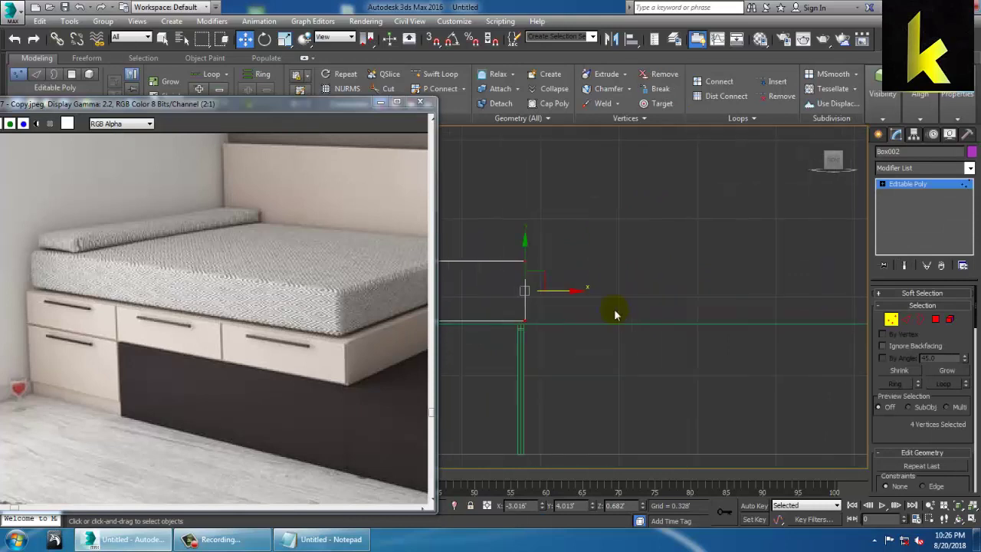
drag(575, 298, 757, 328)
scroll(752, 327, down, 3)
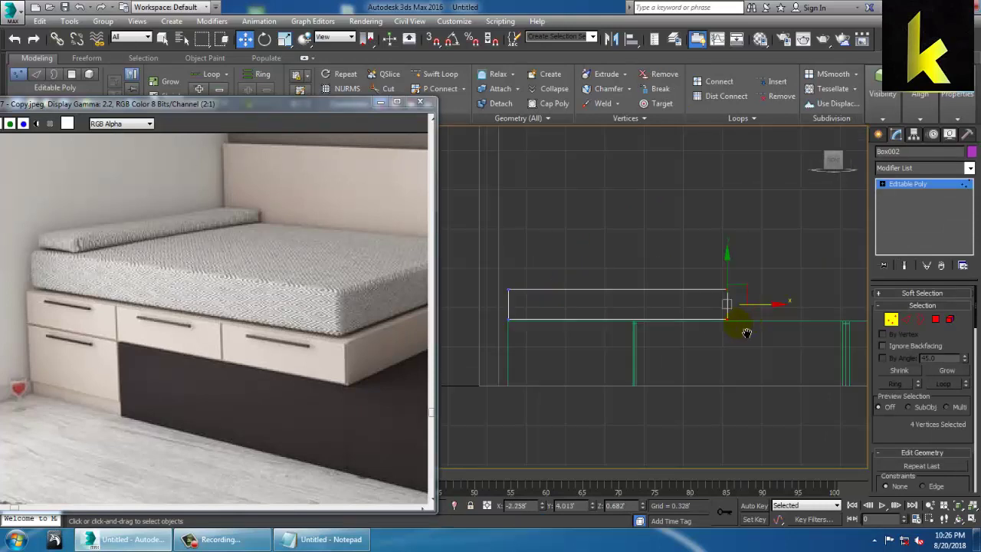
middle_drag(743, 330, 687, 335)
middle_drag(819, 322, 788, 317)
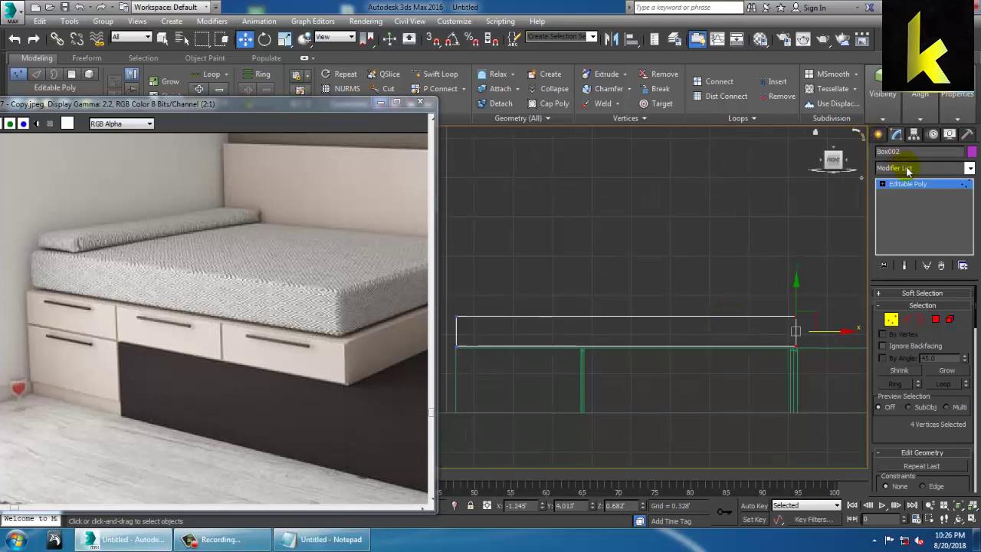
click(923, 184)
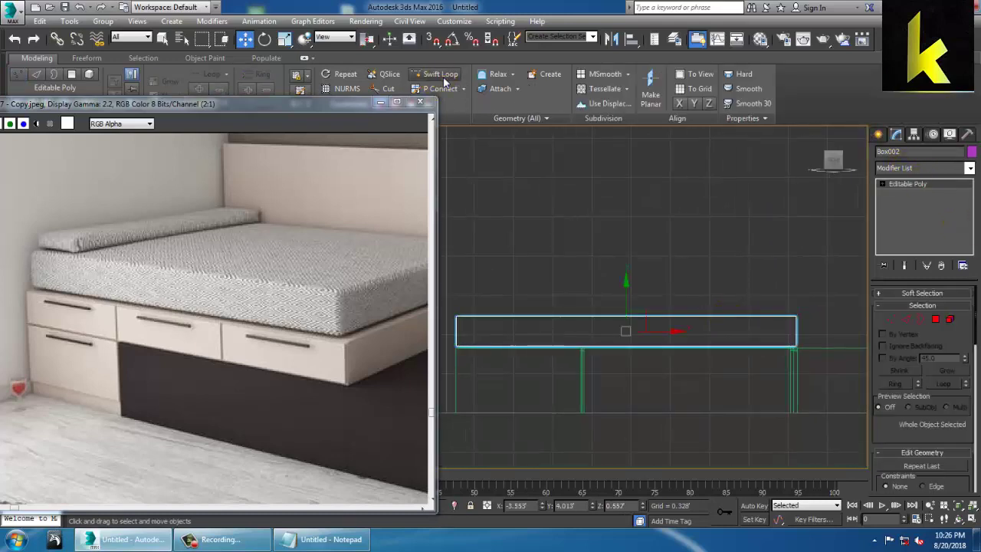
Step: Insert three closely spaced vertical edge loops in the upper box with Swift Loop, directly above the base's left gap
click(444, 77)
scroll(606, 260, up, 5)
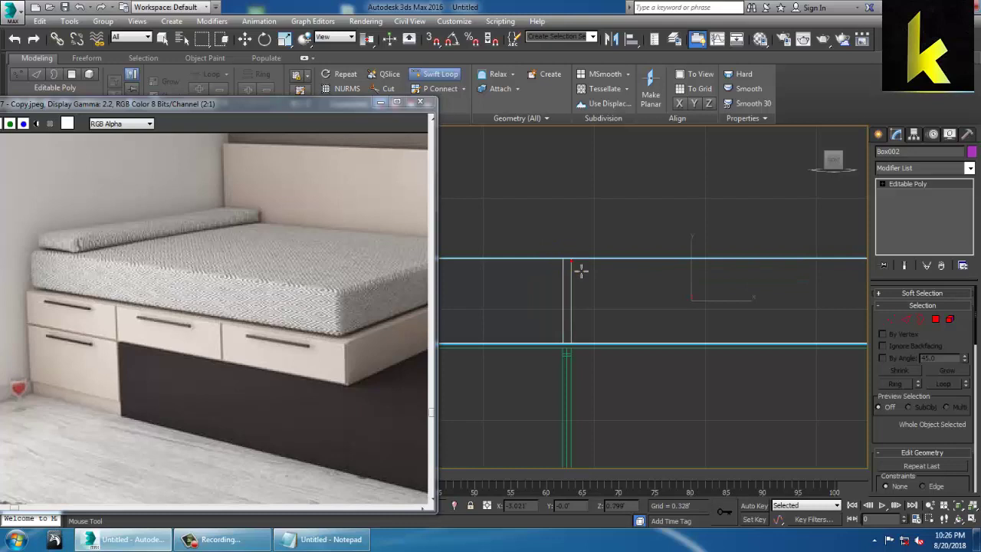
click(573, 264)
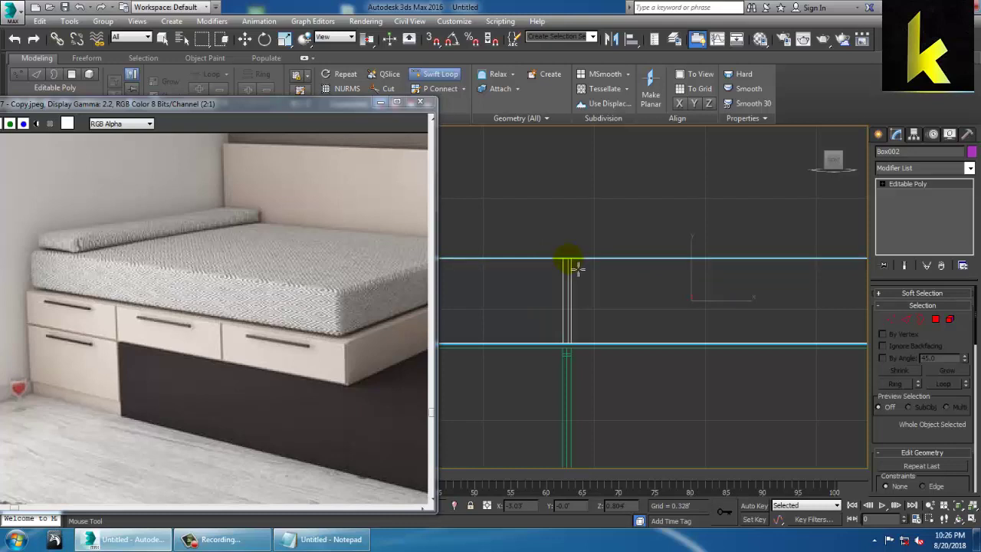
Step: Insert three more closely spaced vertical edge loops, midway between the first group and the upper box's right end
middle_drag(628, 276, 502, 279)
middle_drag(678, 307, 535, 306)
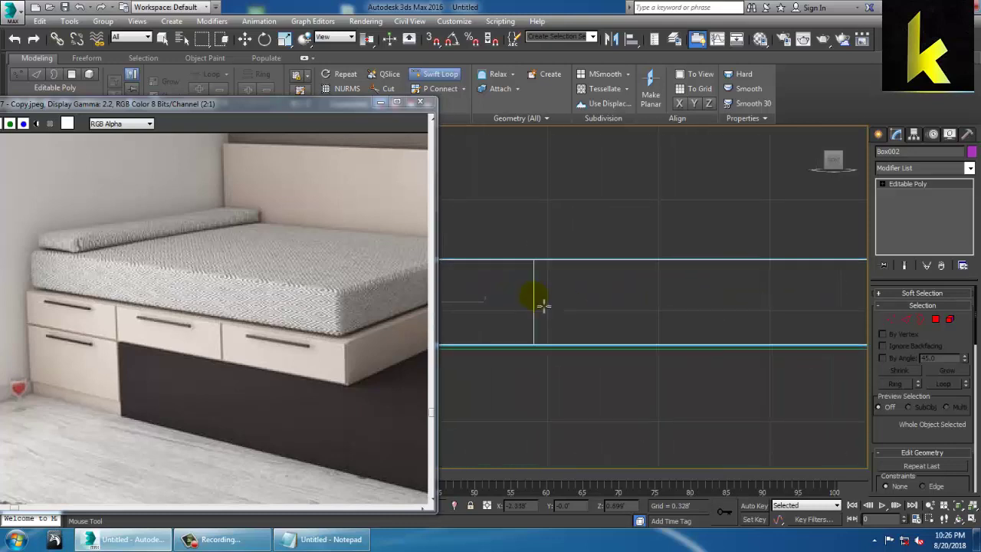
middle_drag(863, 332, 708, 331)
middle_drag(556, 323, 652, 270)
scroll(651, 333, down, 2)
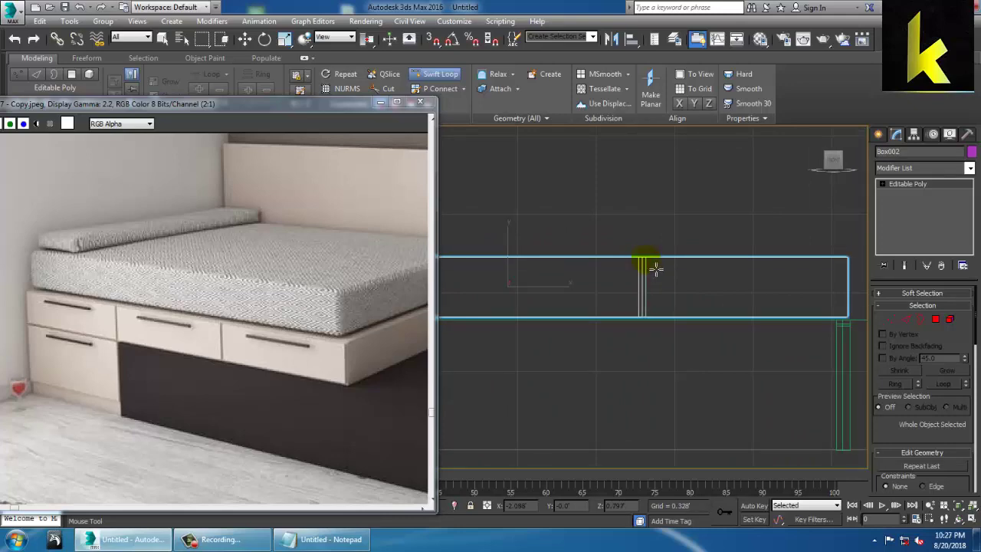
middle_drag(679, 282, 701, 296)
scroll(722, 307, down, 4)
key(w)
key(alt+w)
click(738, 376)
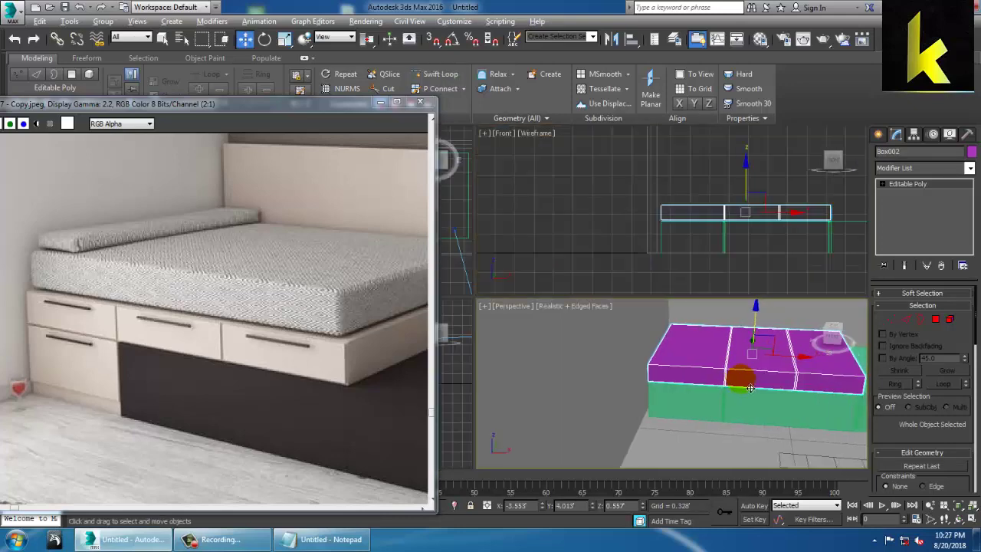
key(alt+w)
alt+middle_drag(738, 376, 698, 362)
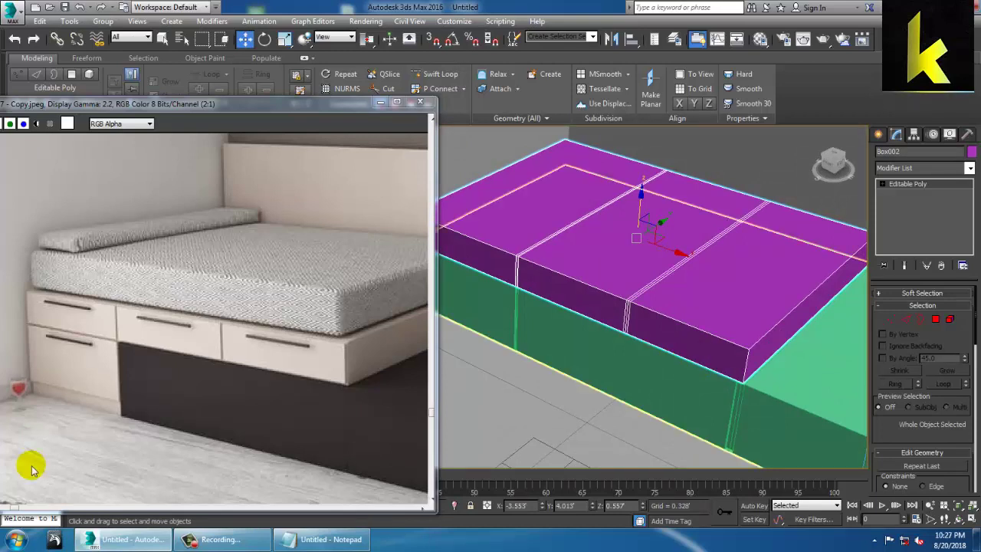
click(220, 538)
click(633, 385)
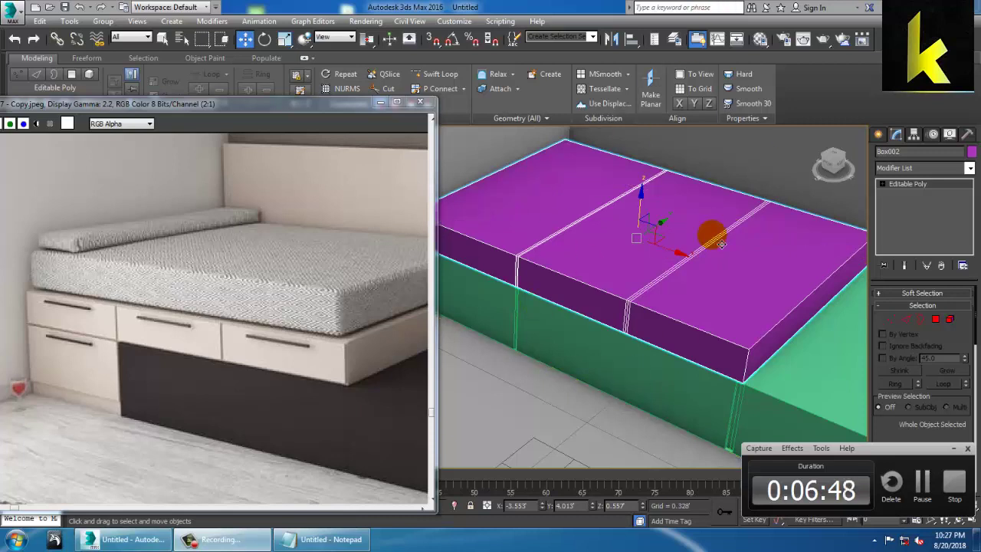
Step: Select the narrow polygons between the upper box's left group of edge loops, on the front and top
alt+middle_drag(539, 200, 552, 191)
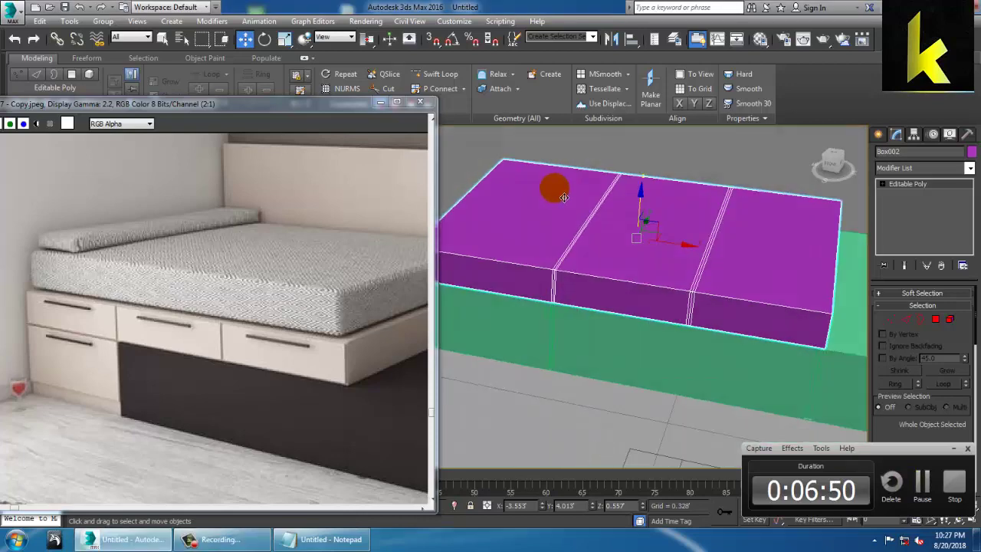
alt+middle_drag(712, 200, 694, 289)
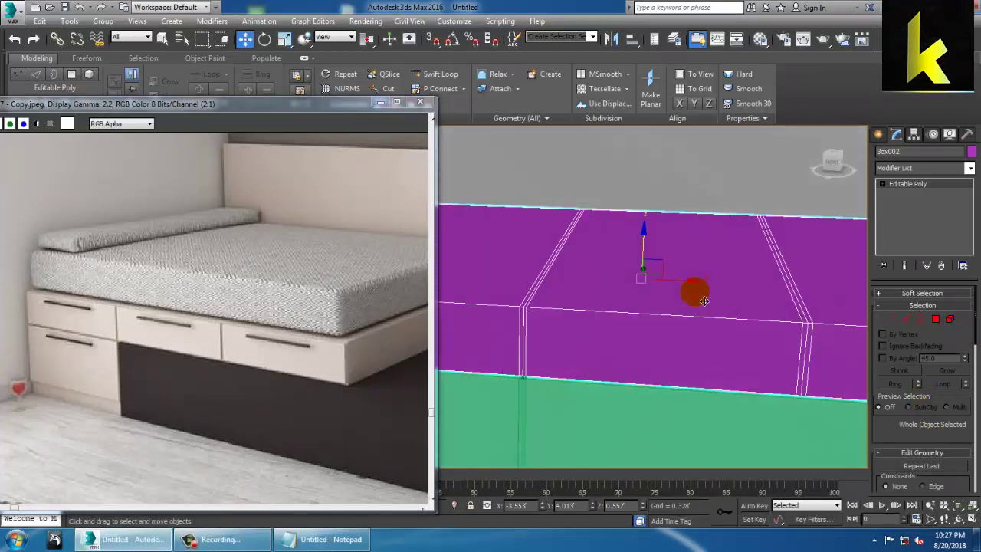
click(935, 321)
scroll(615, 314, up, 4)
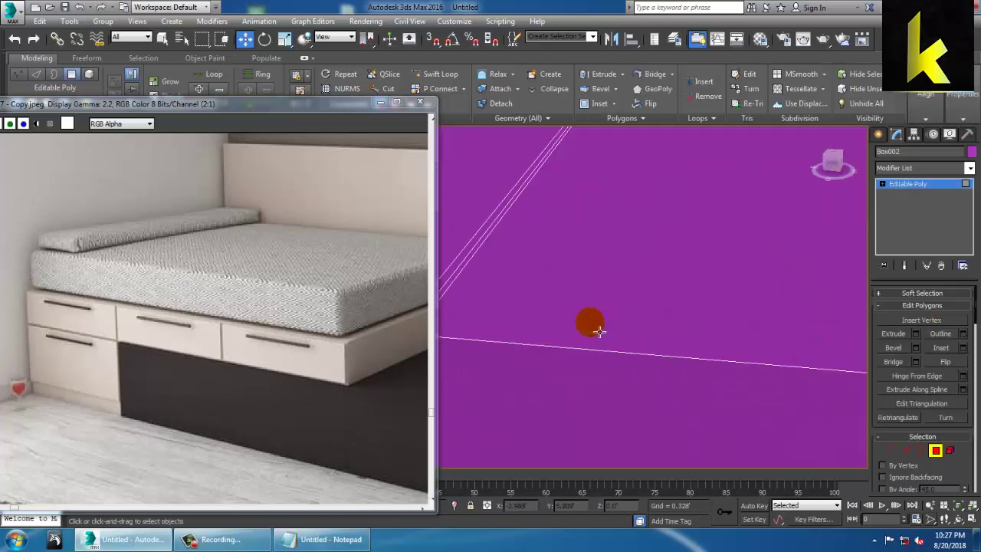
middle_drag(579, 328, 654, 331)
click(696, 376)
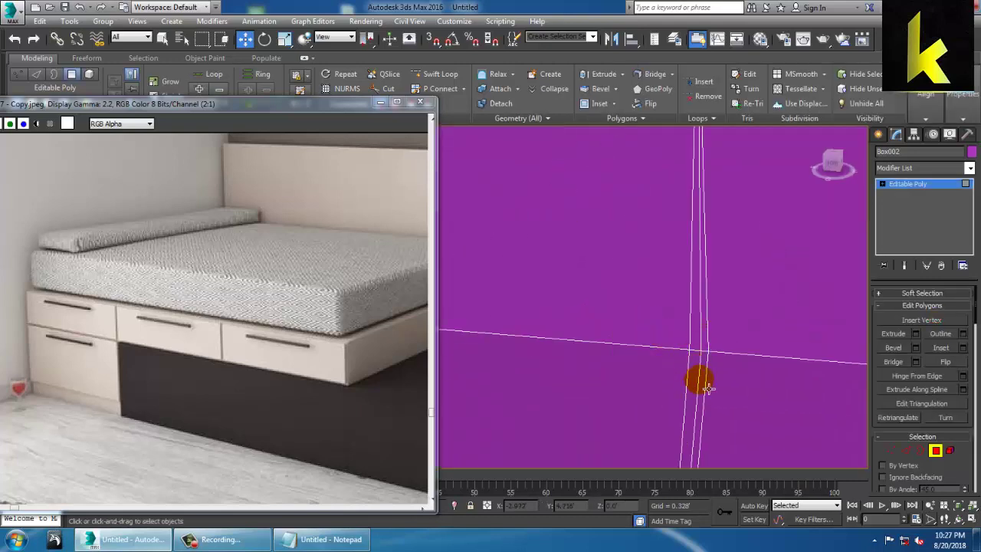
ctrl+click(705, 342)
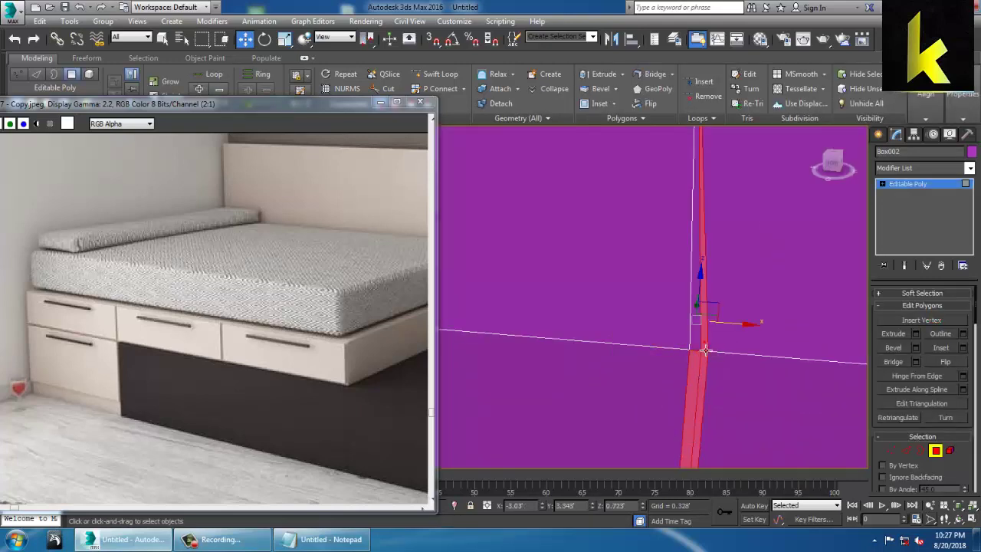
ctrl+click(697, 341)
Step: Select the narrow polygons between the upper box's right group of edge loops, on the front and top
scroll(697, 341, down, 6)
middle_drag(697, 340, 521, 304)
scroll(613, 316, up, 3)
alt+middle_drag(618, 321, 510, 351)
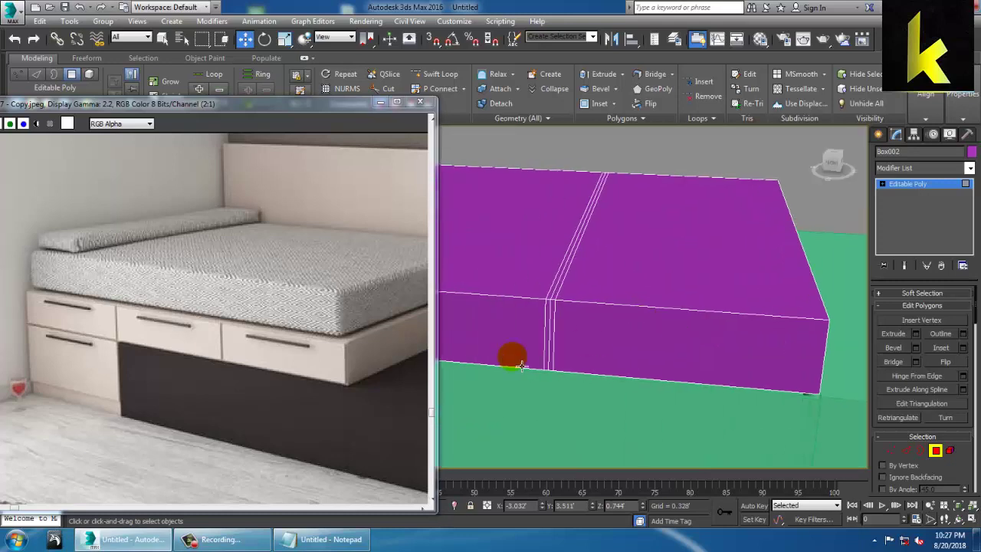
click(555, 337)
ctrl+click(541, 332)
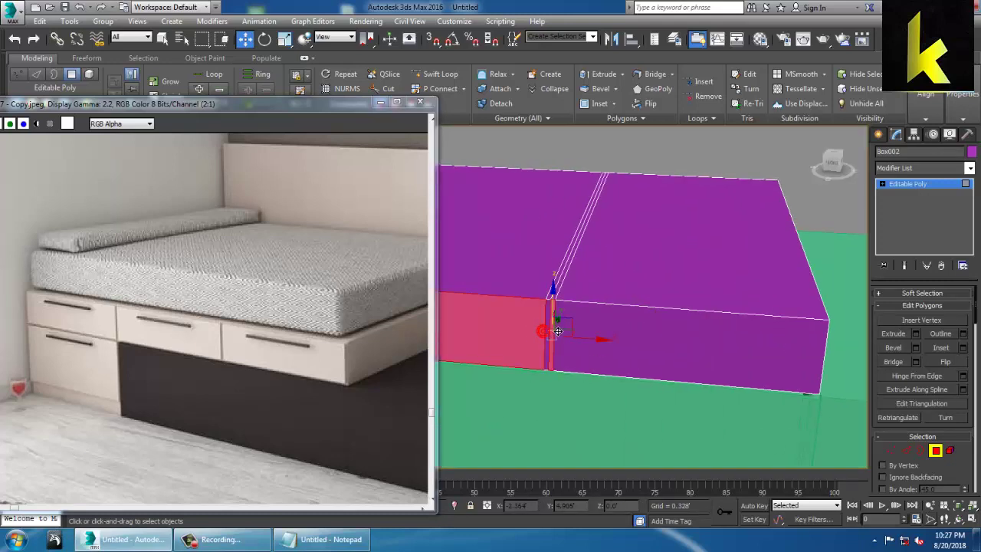
ctrl+click(542, 318)
ctrl+click(548, 333)
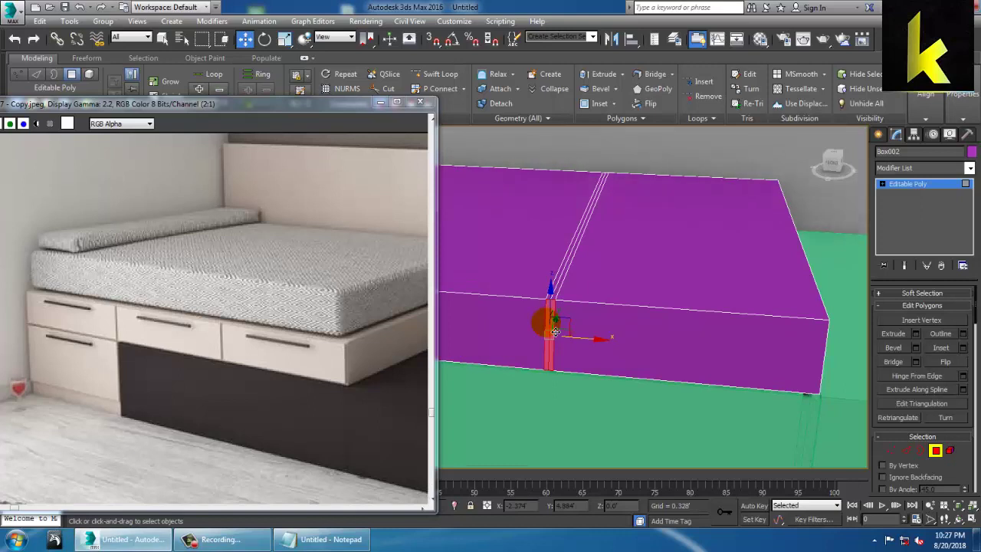
ctrl+click(562, 286)
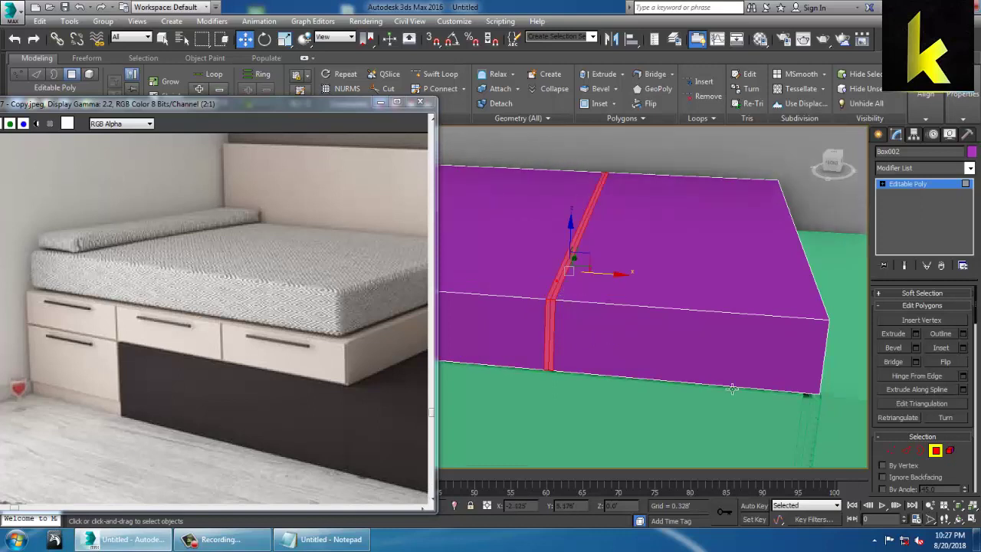
Step: Bevel the selected strips inward by local normal with height -0.024' and outline -0.008', and leave polygon editing
click(916, 348)
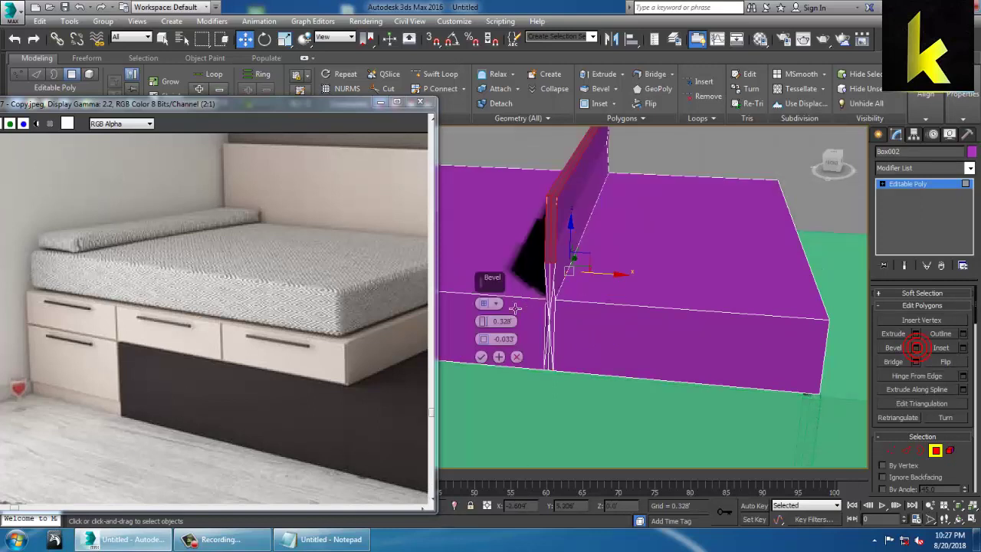
click(491, 304)
click(534, 334)
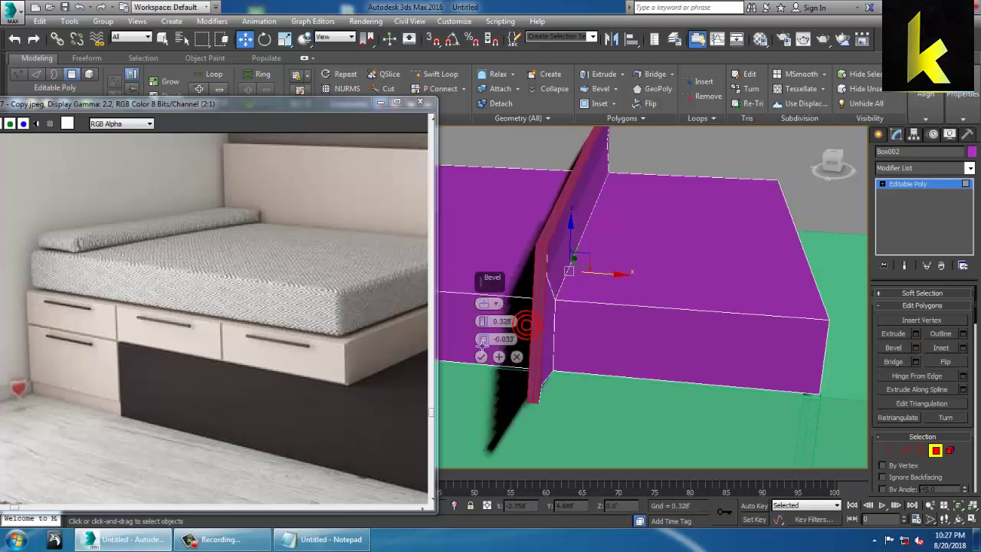
mouse_move(483, 323)
mouse_down()
mouse_move(482, 355)
mouse_move(500, 371)
mouse_up()
click(481, 327)
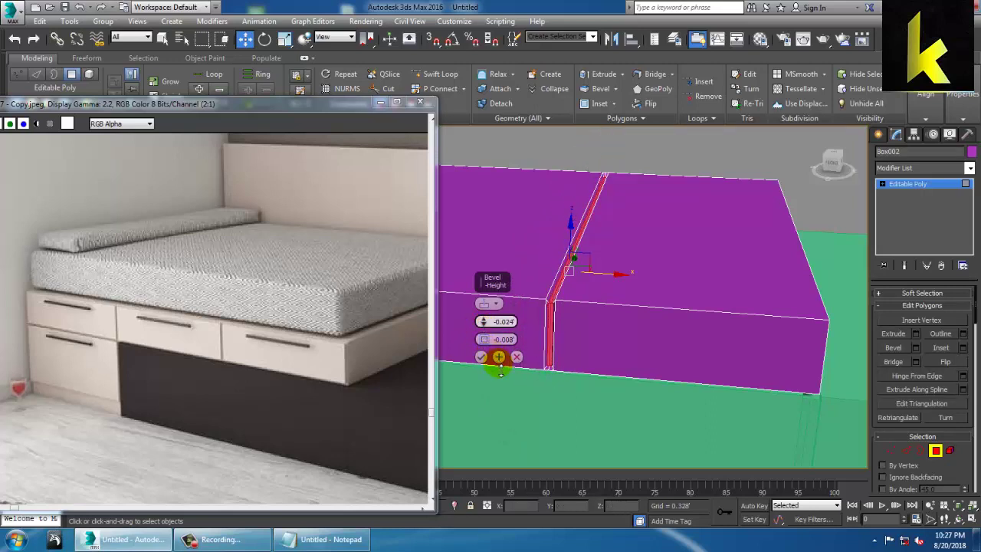
click(482, 357)
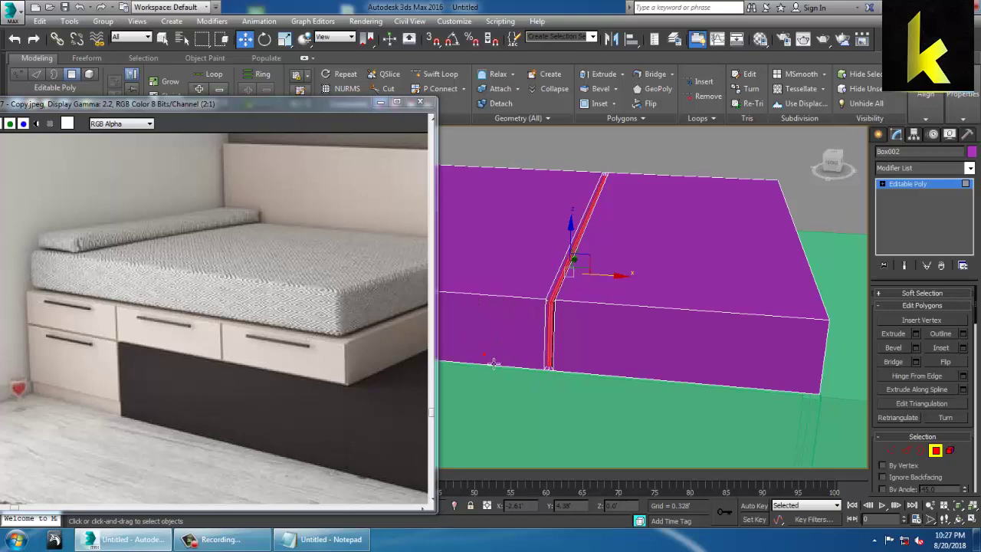
scroll(707, 321, down, 8)
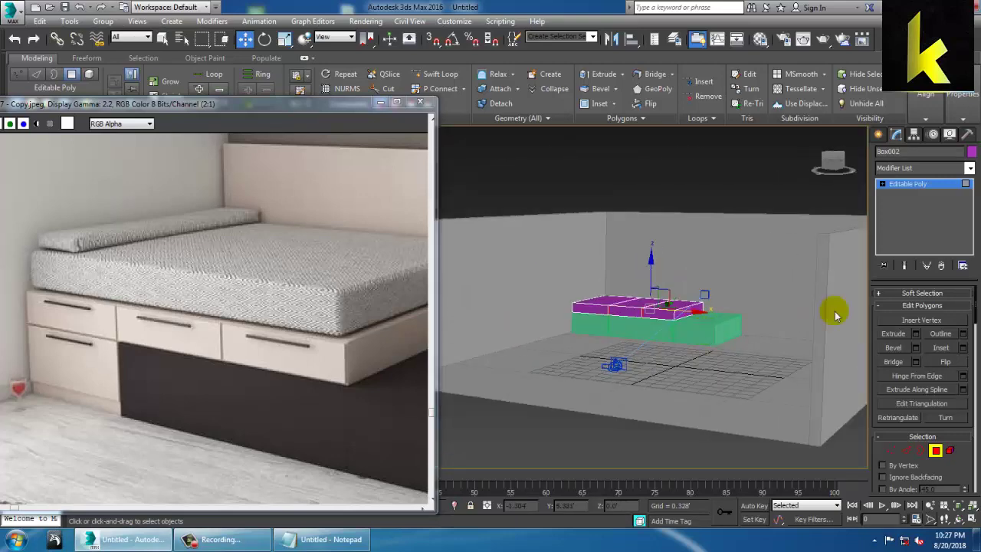
click(923, 185)
Step: Show the room through the physical camera and minimize the reference photo window
key(c)
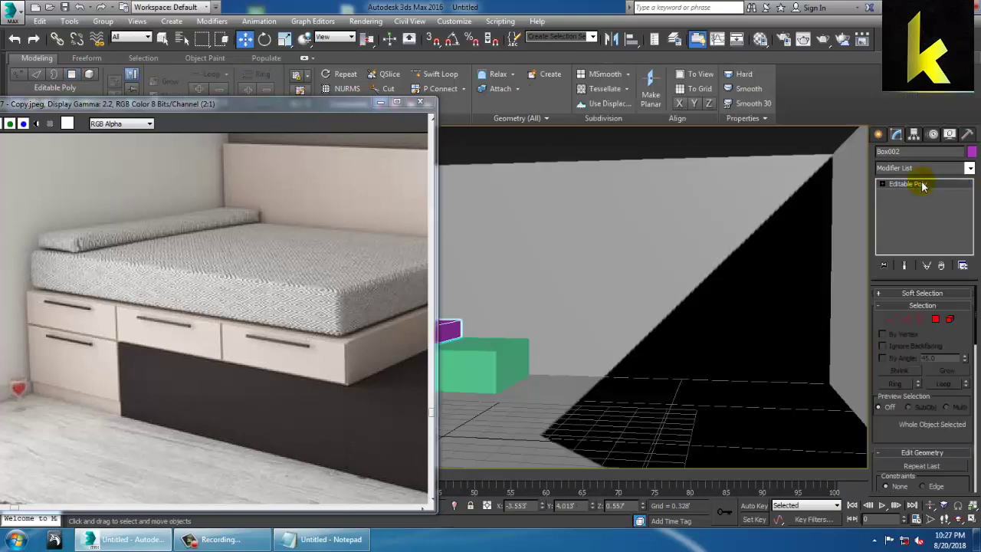
drag(291, 104, 163, 207)
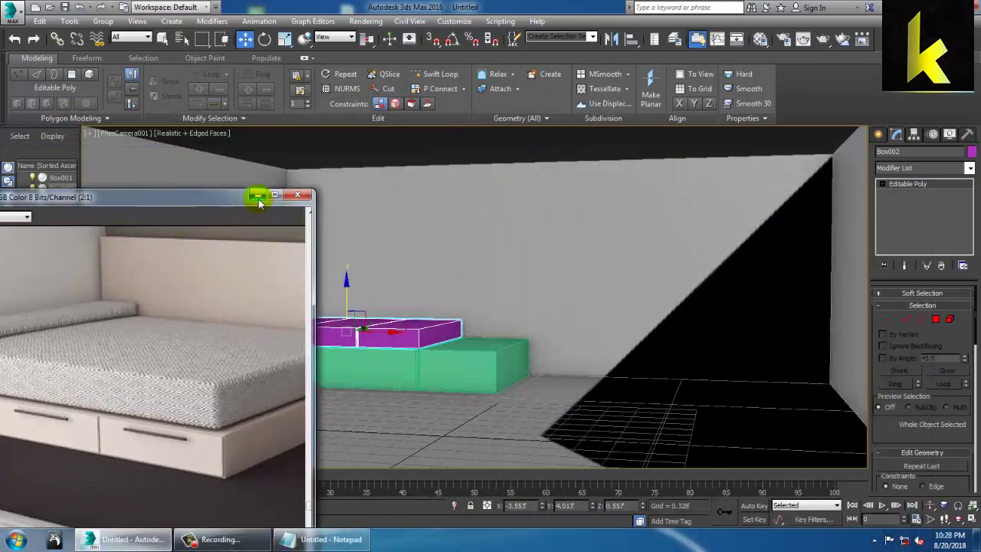
click(729, 213)
click(259, 196)
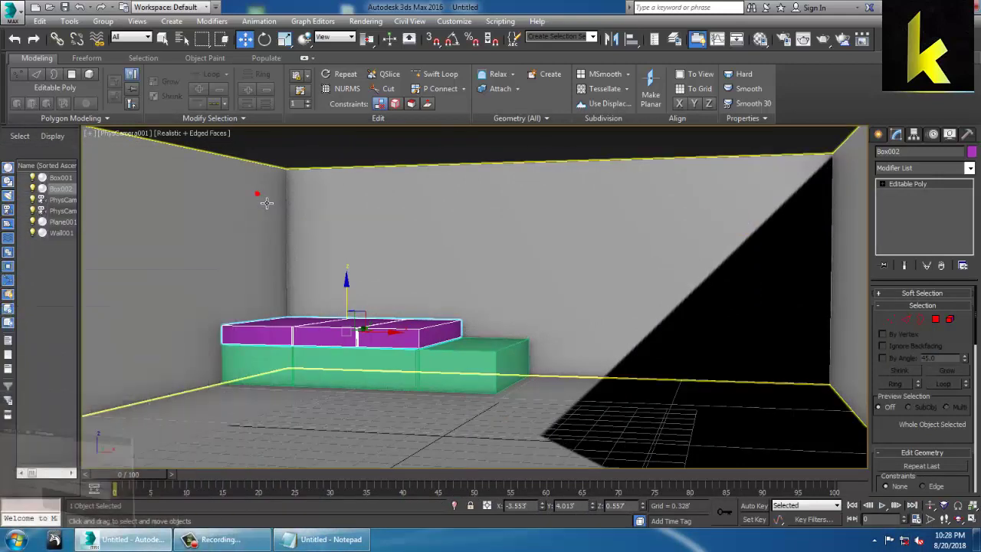
Step: Select all objects in the scene and give them the same light grey object color
click(671, 255)
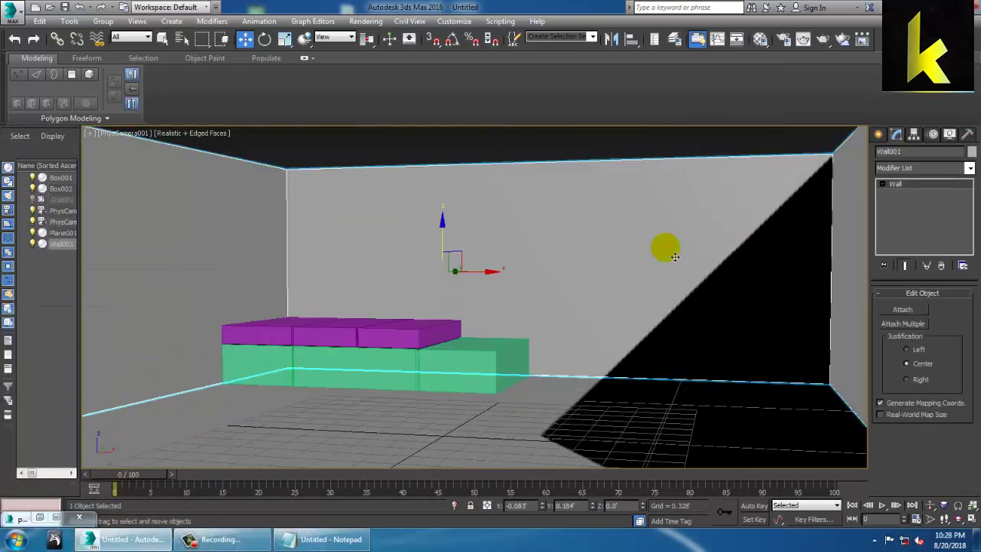
key(ctrl+a)
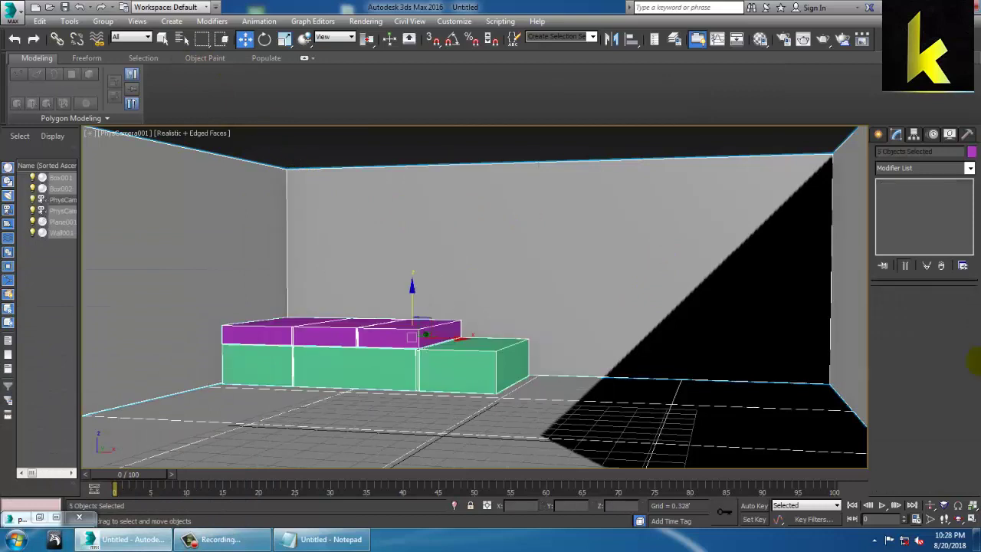
click(970, 154)
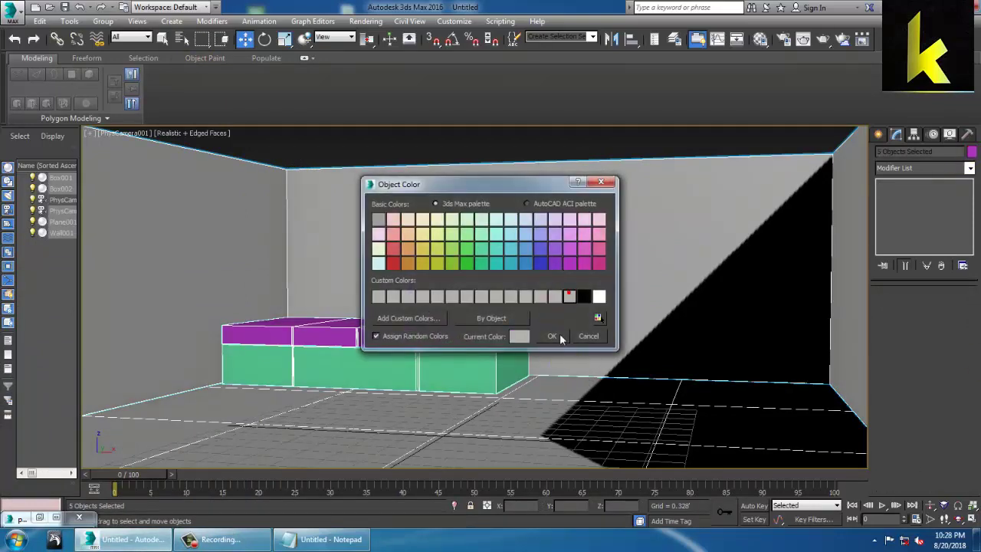
click(559, 337)
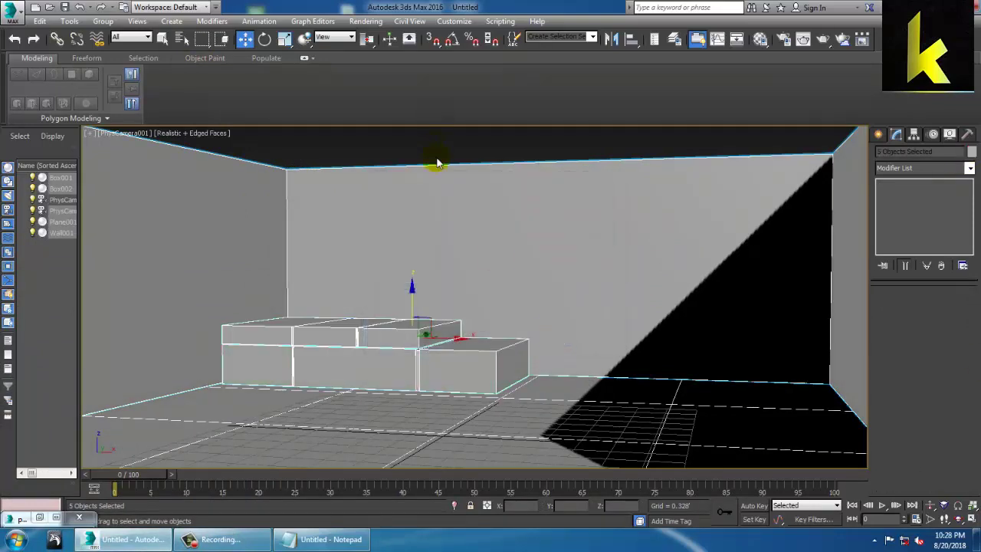
Step: Restore the reference photo, zoom out to examine the whole room's furniture layout, and minimize it again
click(40, 517)
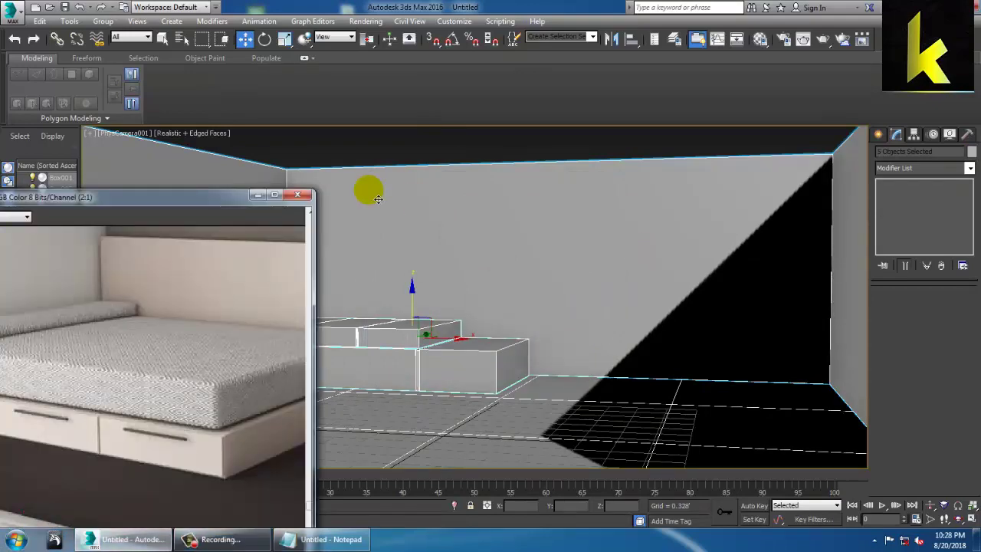
drag(193, 196, 665, 23)
scroll(576, 225, down, 1)
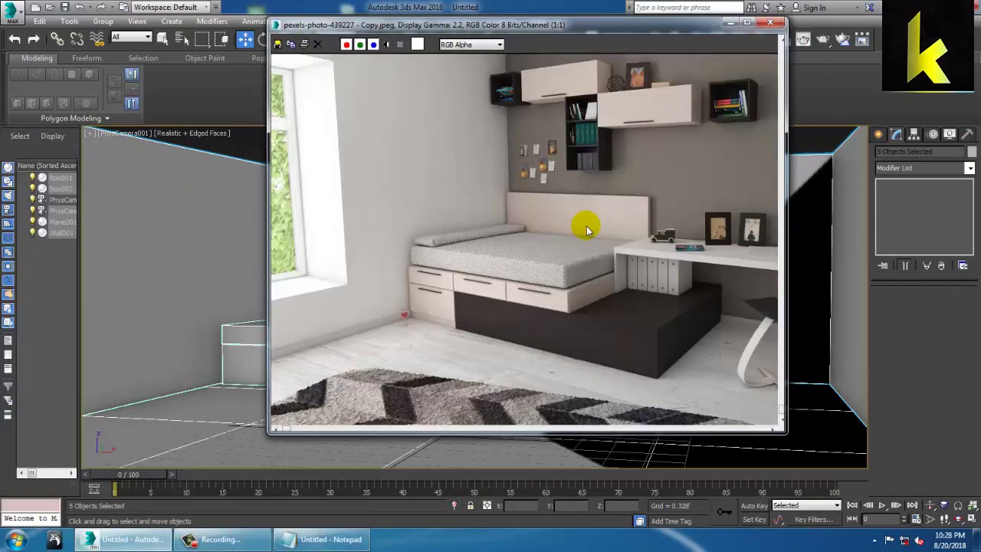
scroll(627, 254, down, 2)
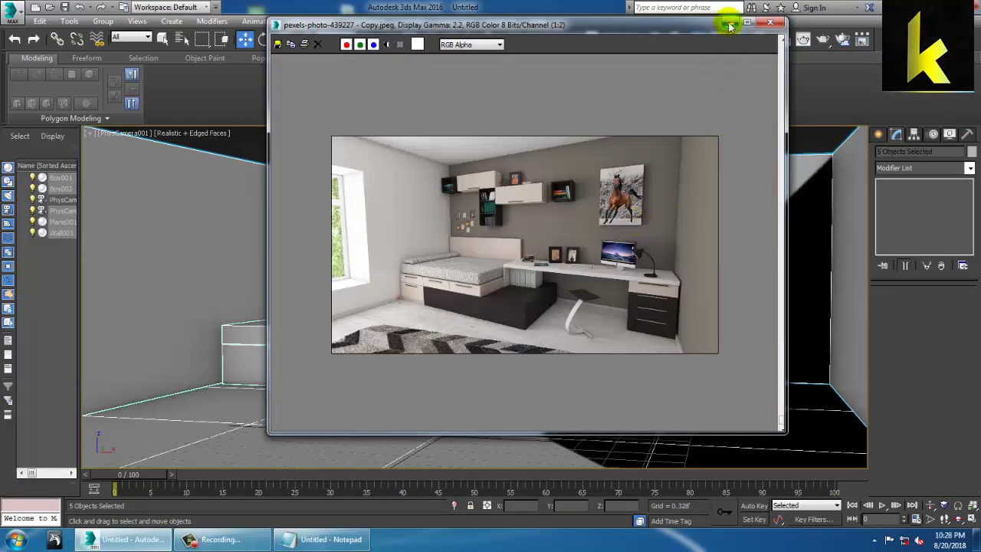
click(726, 23)
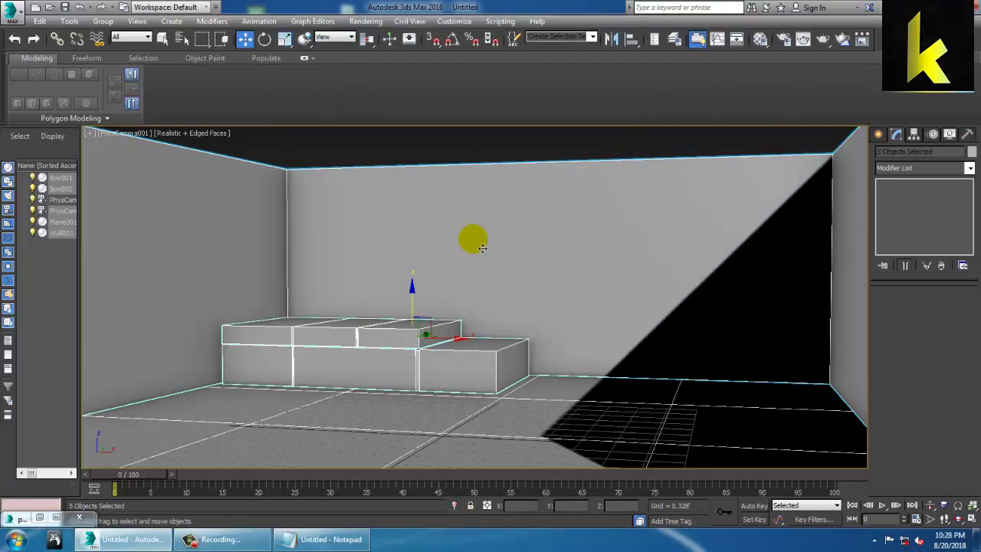
click(220, 538)
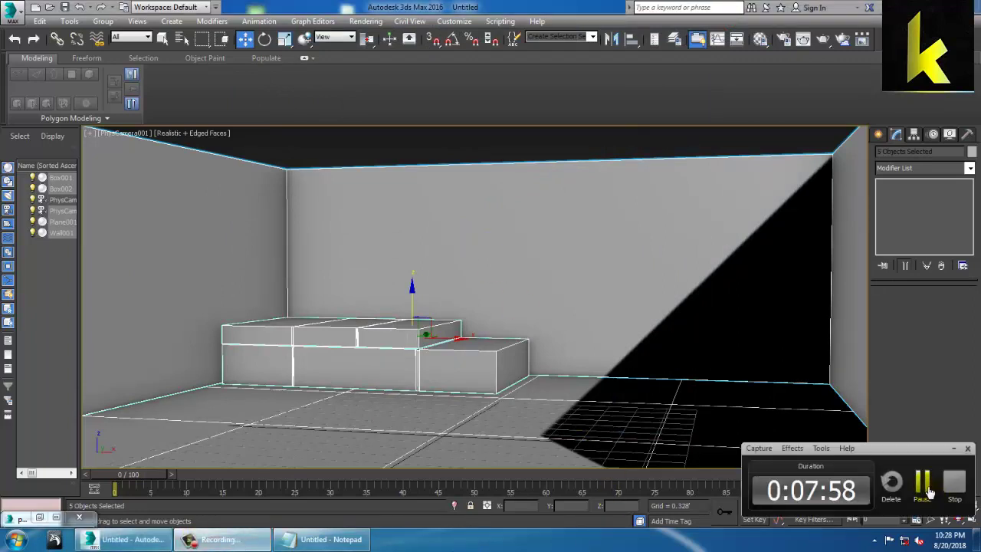